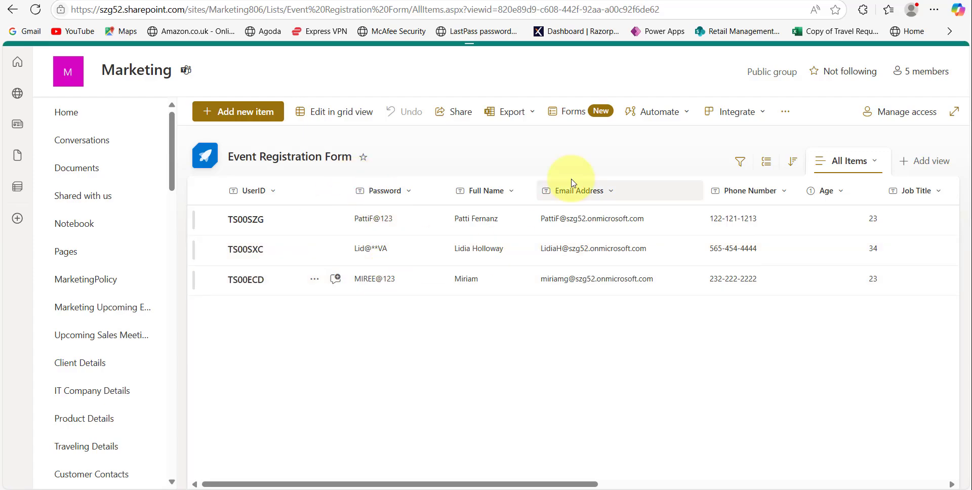
Step: Review the columns of the Event Registration Form list, from UserID and Password through Remember Me to Department
{"action": "scroll", "coordinate": [721, 294], "scroll_direction": "right", "scroll_amount": 5}
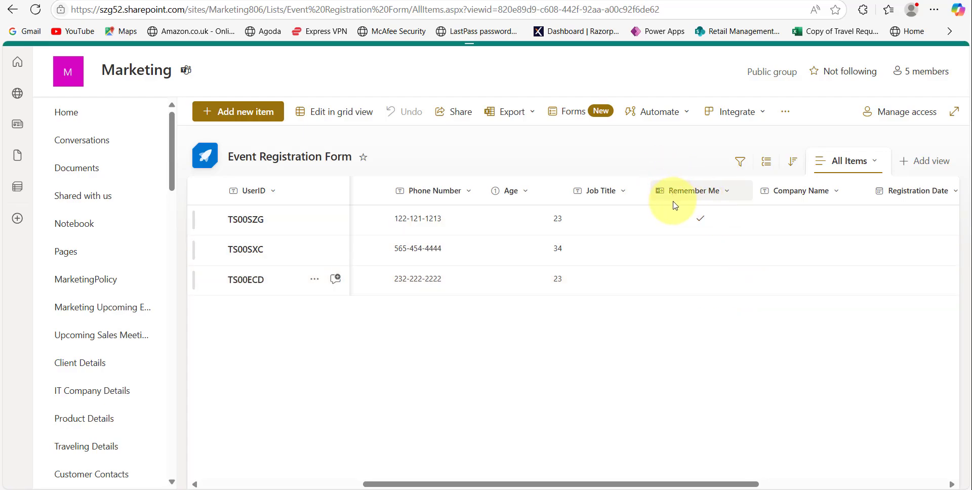
{"action": "scroll", "coordinate": [676, 205], "scroll_direction": "left", "scroll_amount": 4}
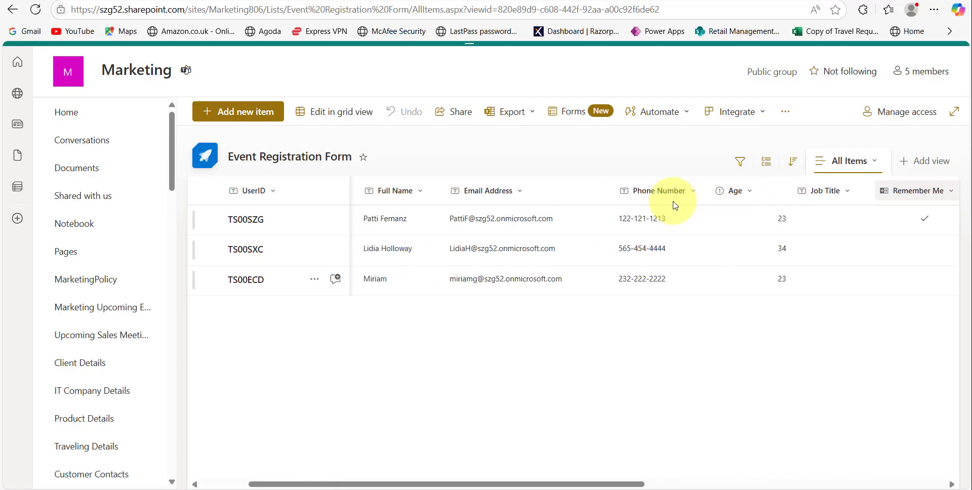
{"action": "left_click", "coordinate": [223, 1]}
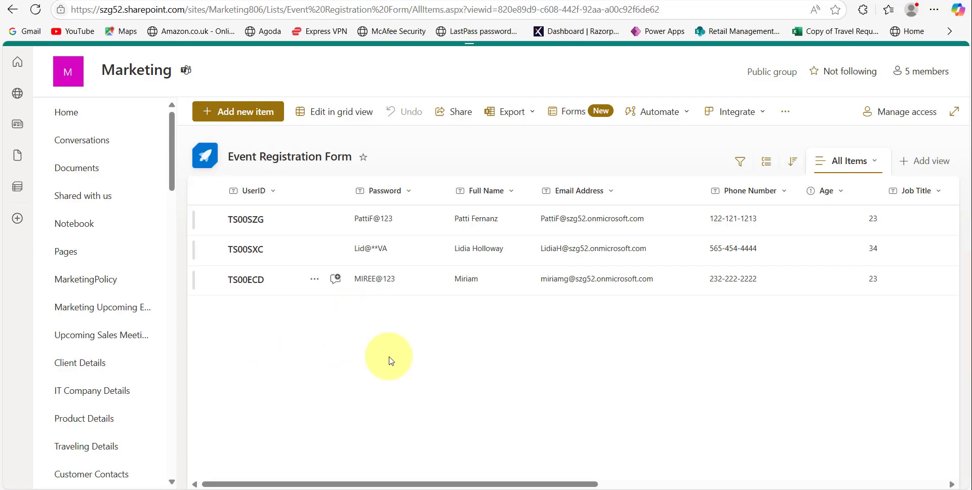
{"action": "scroll", "coordinate": [413, 364], "scroll_direction": "right", "scroll_amount": 8}
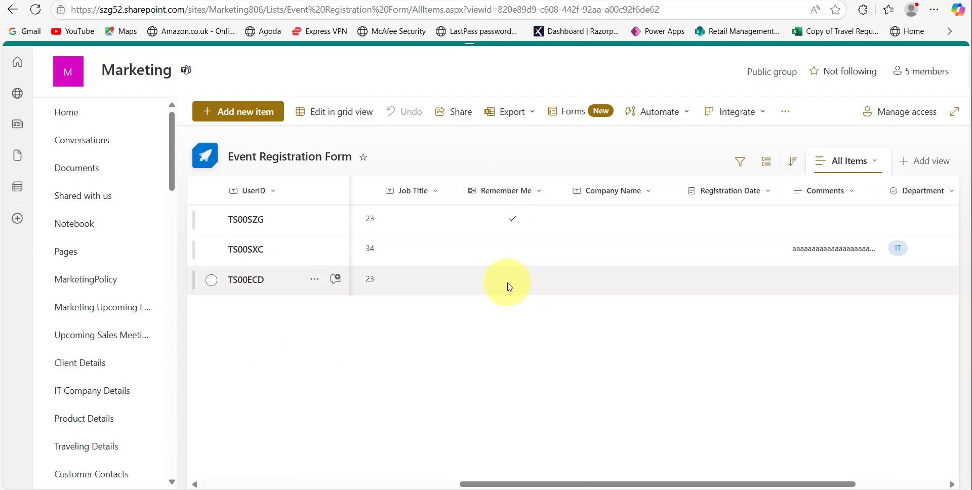
{"action": "scroll", "coordinate": [508, 285], "scroll_direction": "left", "scroll_amount": 8}
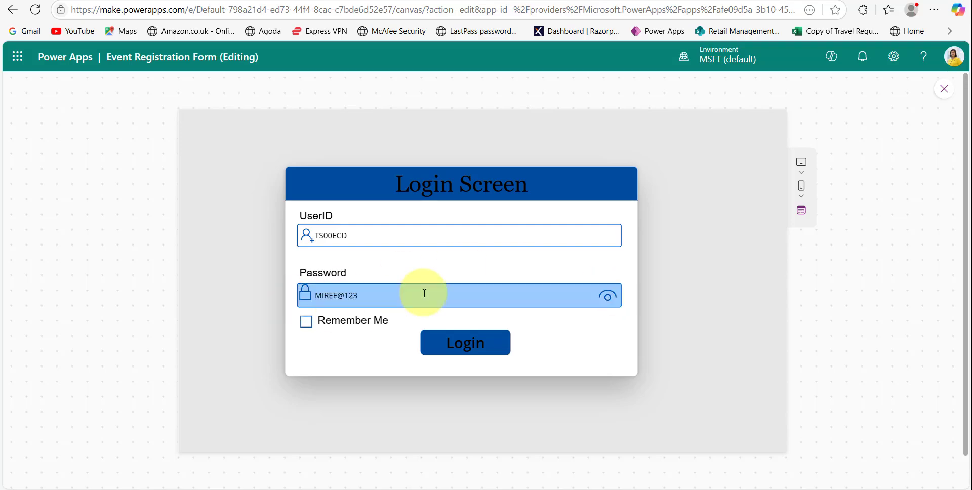
Step: Log in to the previewed app with the filled-in credentials, browse the Events Details list and return to the Login Screen
{"action": "left_click", "coordinate": [461, 345]}
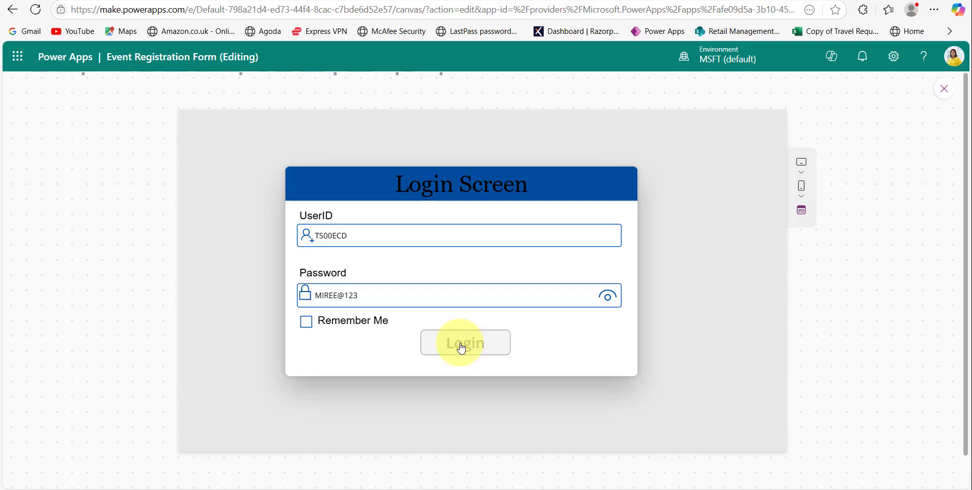
{"action": "scroll", "coordinate": [451, 355], "scroll_direction": "down", "scroll_amount": 10}
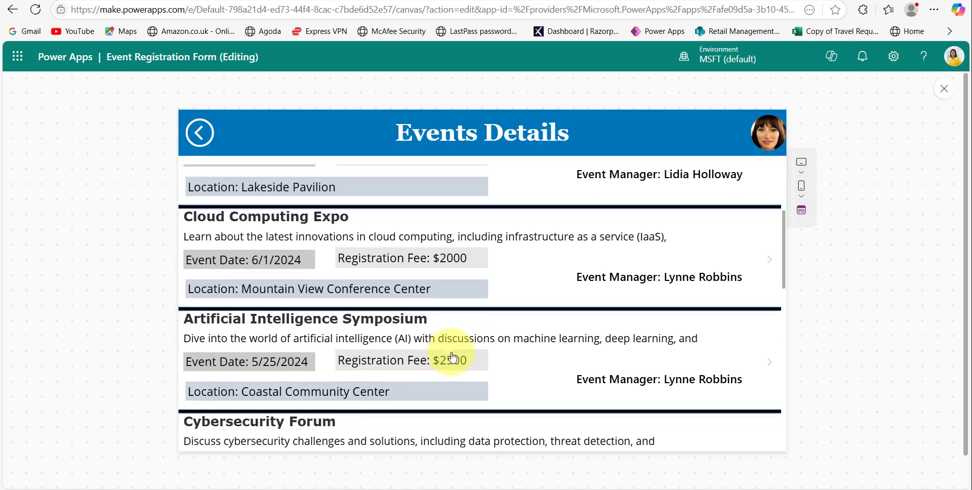
{"action": "scroll", "coordinate": [451, 385], "scroll_direction": "down", "scroll_amount": 2}
{"action": "scroll", "coordinate": [445, 355], "scroll_direction": "up", "scroll_amount": 8}
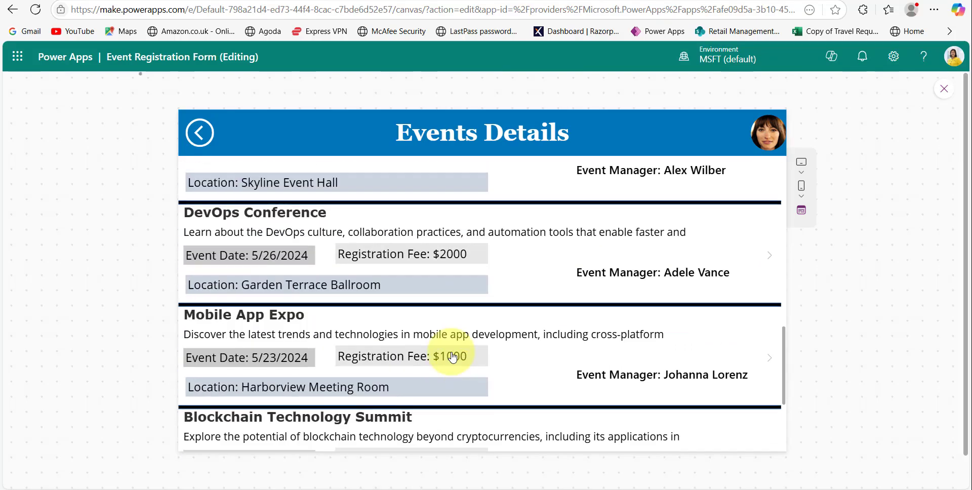
{"action": "left_click", "coordinate": [196, 133]}
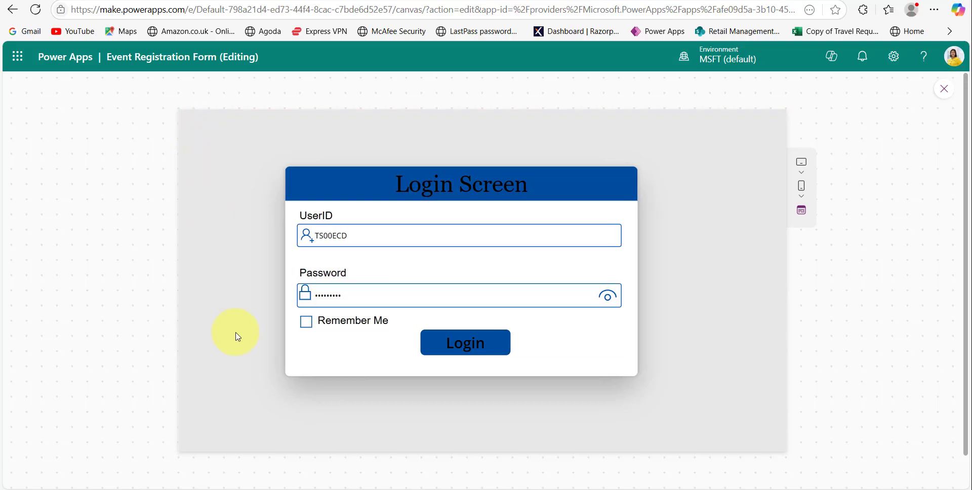
Step: Log in with Remember Me enabled, and go back from Events Details to the Login Screen
{"action": "left_click", "coordinate": [307, 322]}
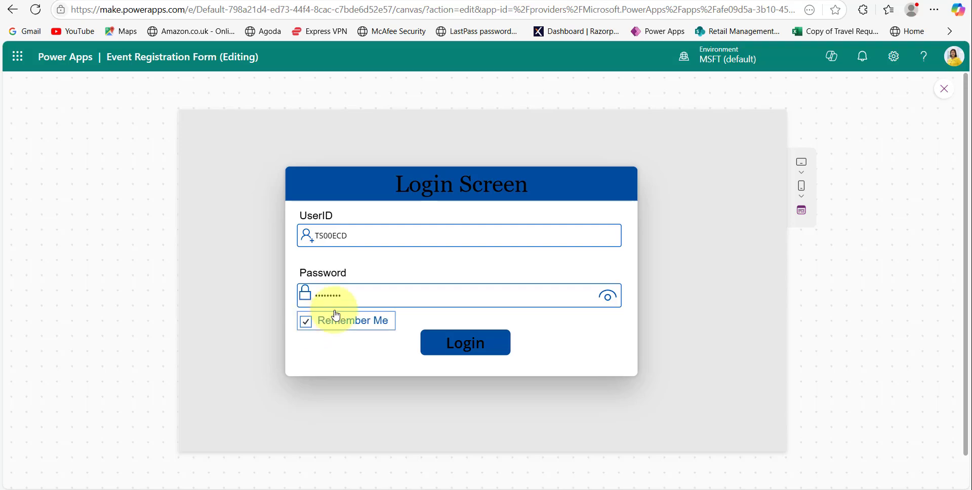
{"action": "left_click", "coordinate": [466, 347]}
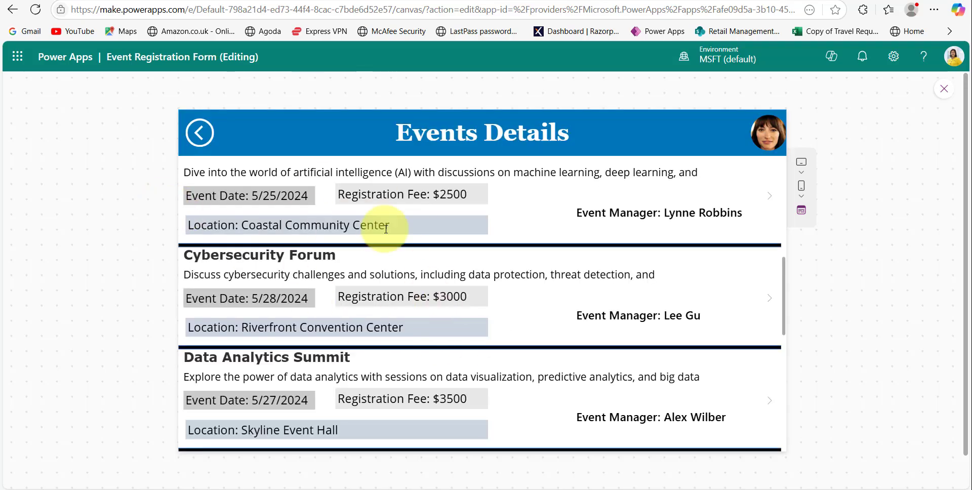
{"action": "left_click", "coordinate": [199, 133]}
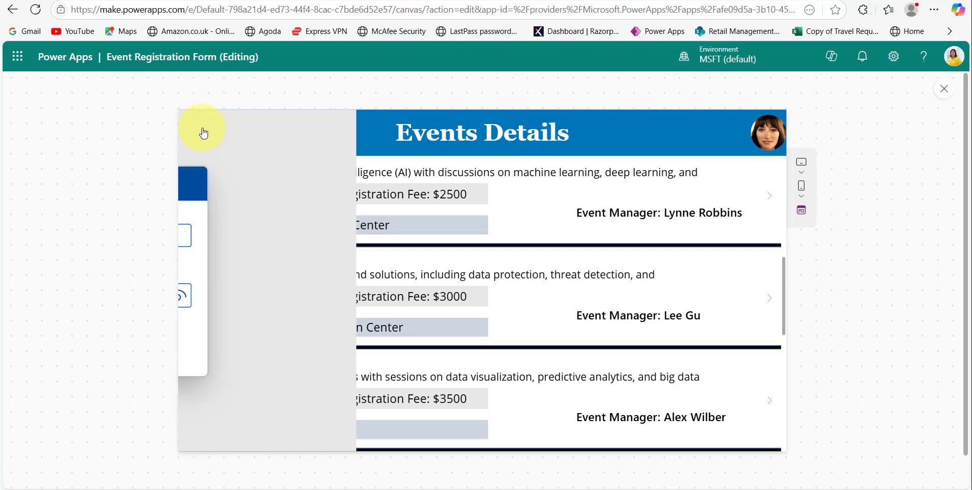
{"action": "left_click", "coordinate": [375, 328]}
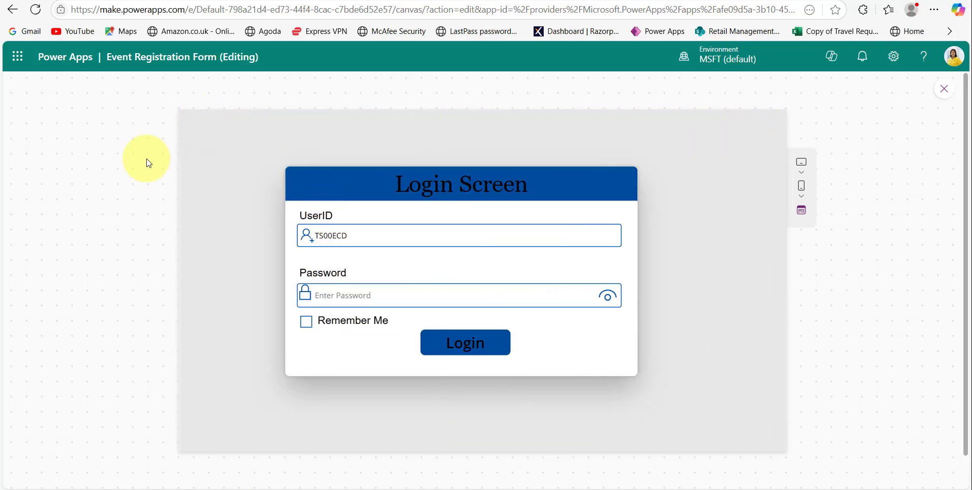
Step: Reload the app and fill the UserID field with the remembered user's ID from the clipboard history
{"action": "left_click", "coordinate": [35, 10]}
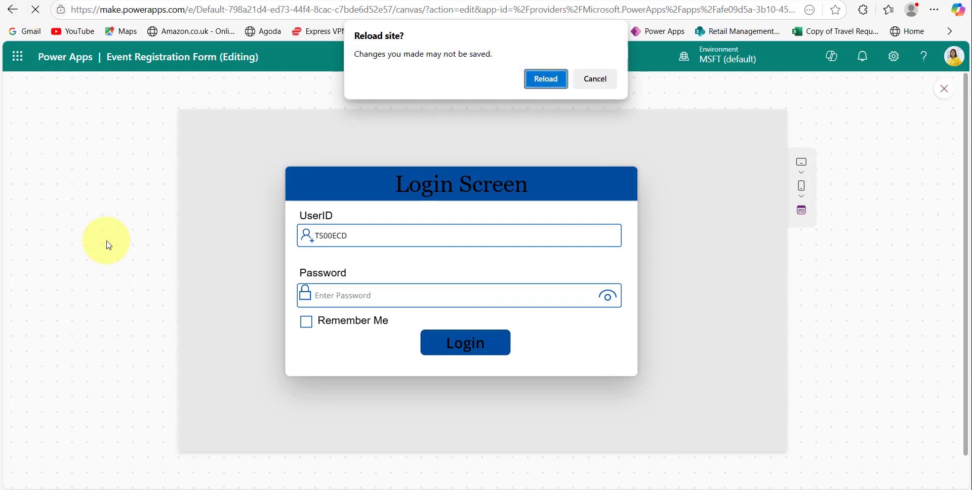
{"action": "left_click", "coordinate": [540, 79]}
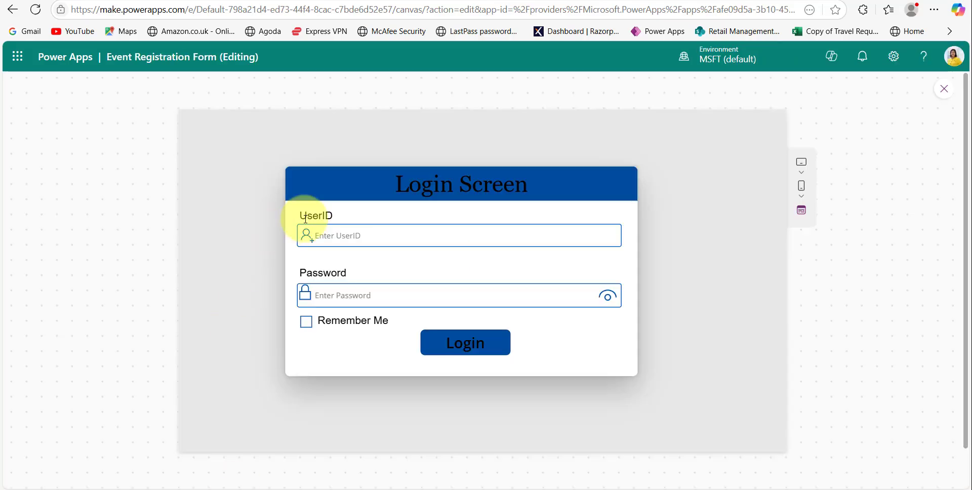
{"action": "left_click", "coordinate": [346, 234]}
{"action": "key", "text": "super+v"}
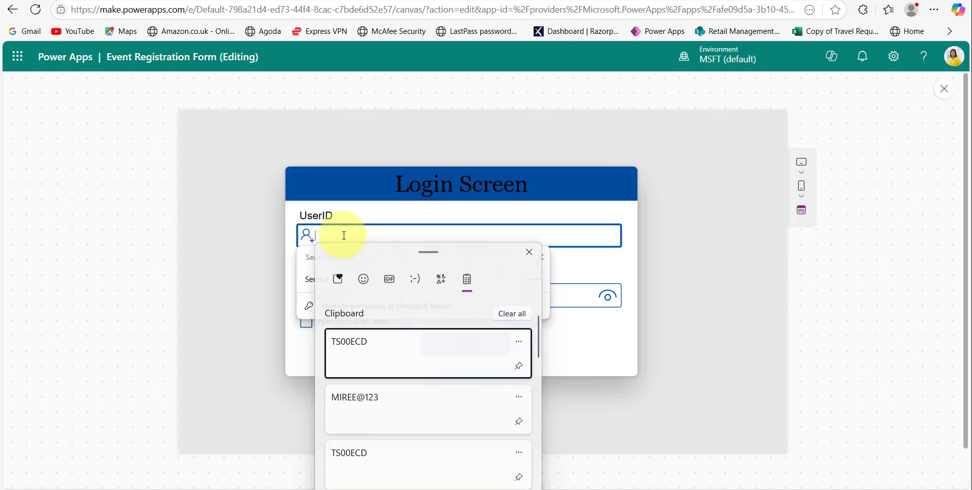
{"action": "left_click", "coordinate": [349, 350]}
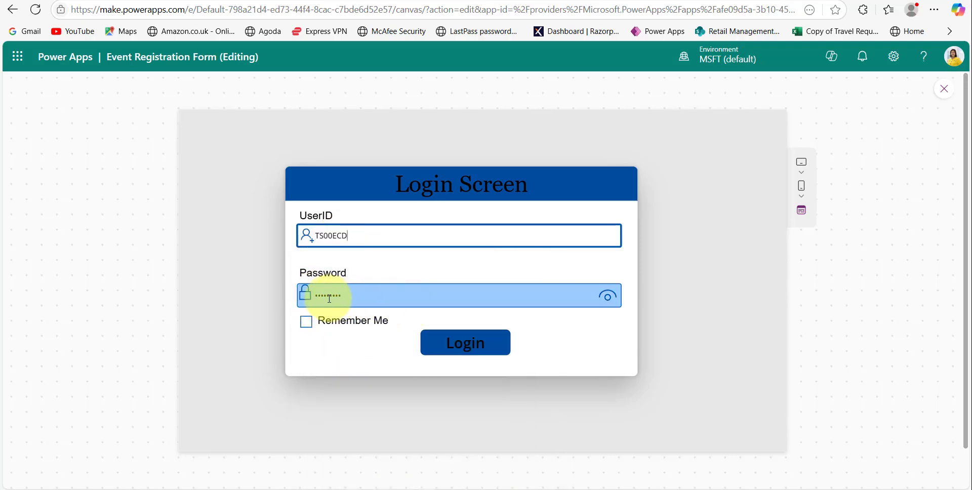
Step: Reveal the remembered password, log in with it and return from Events Details to the Login Screen
{"action": "left_click", "coordinate": [607, 296]}
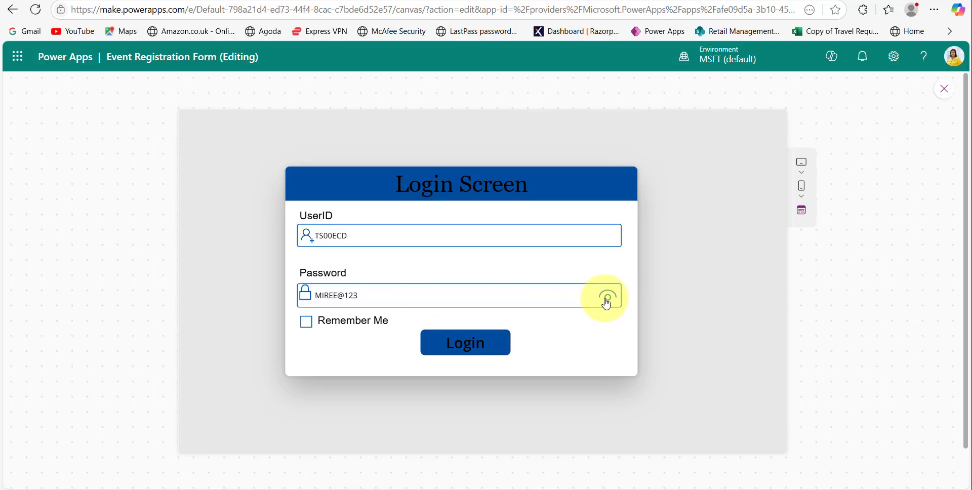
{"action": "left_click", "coordinate": [449, 347]}
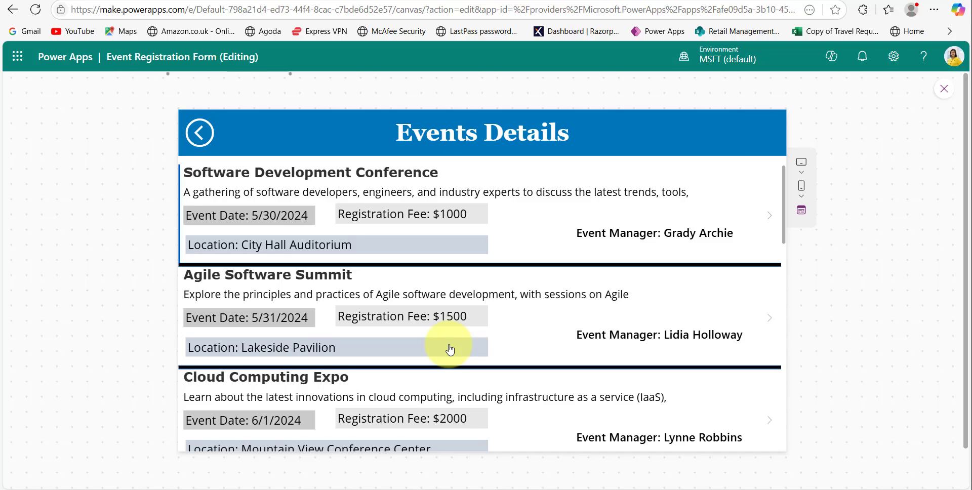
{"action": "left_click", "coordinate": [199, 133]}
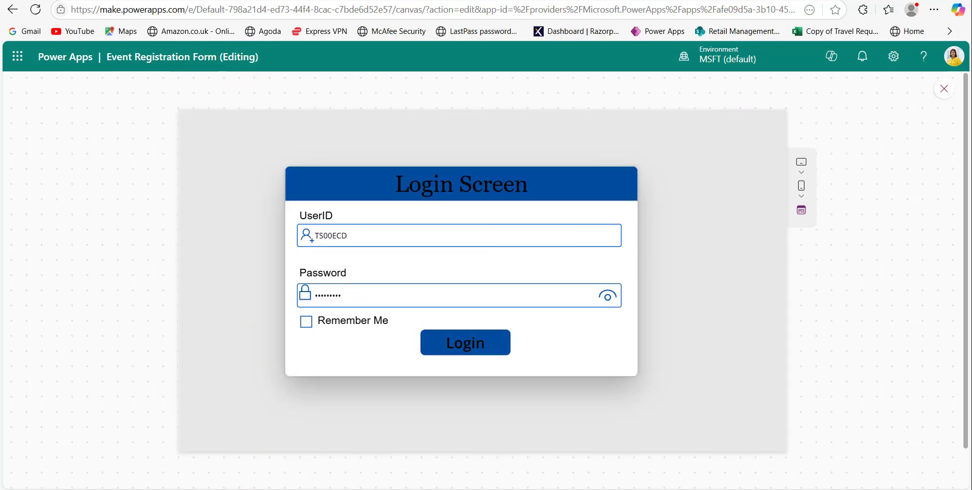
Step: Switch to the SharePoint Event Registration Form list and check the UserID column's name without renaming it
{"action": "left_click", "coordinate": [246, 1]}
{"action": "left_click", "coordinate": [304, 354]}
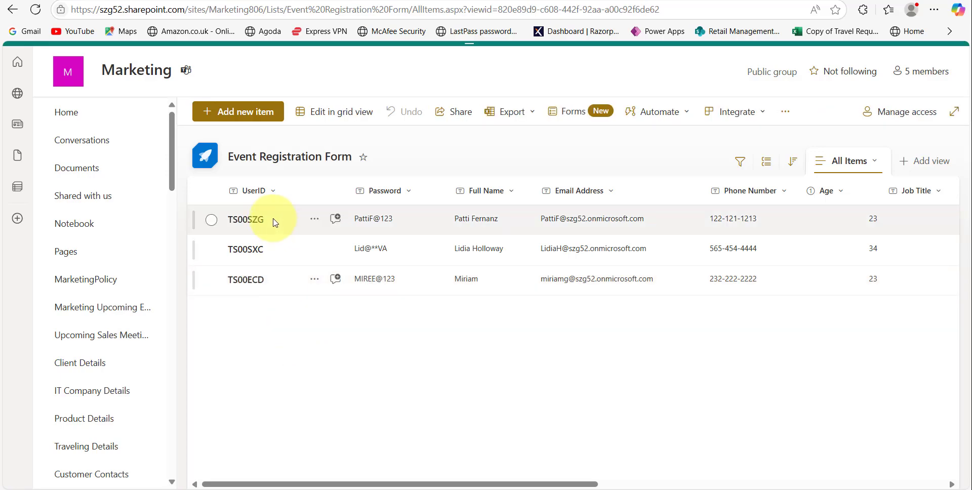
{"action": "left_click", "coordinate": [262, 192]}
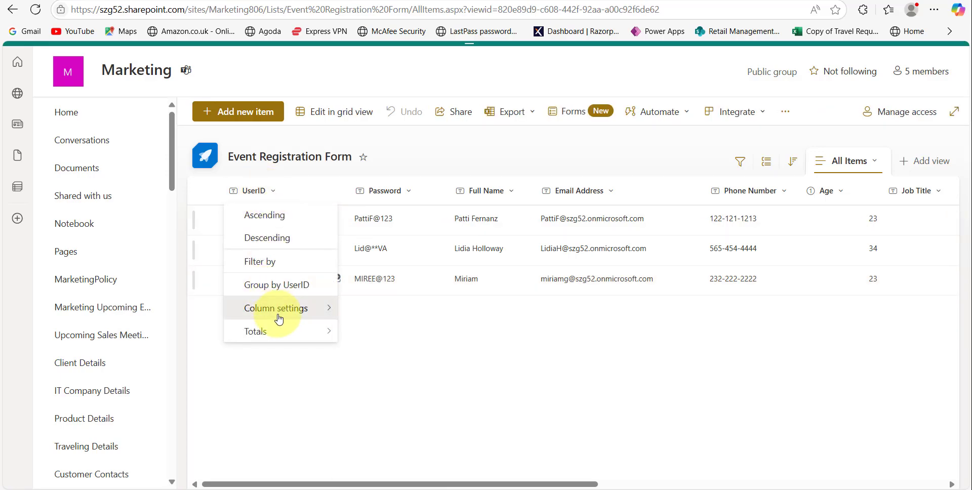
{"action": "mouse_move", "coordinate": [283, 317]}
{"action": "left_click", "coordinate": [364, 302]}
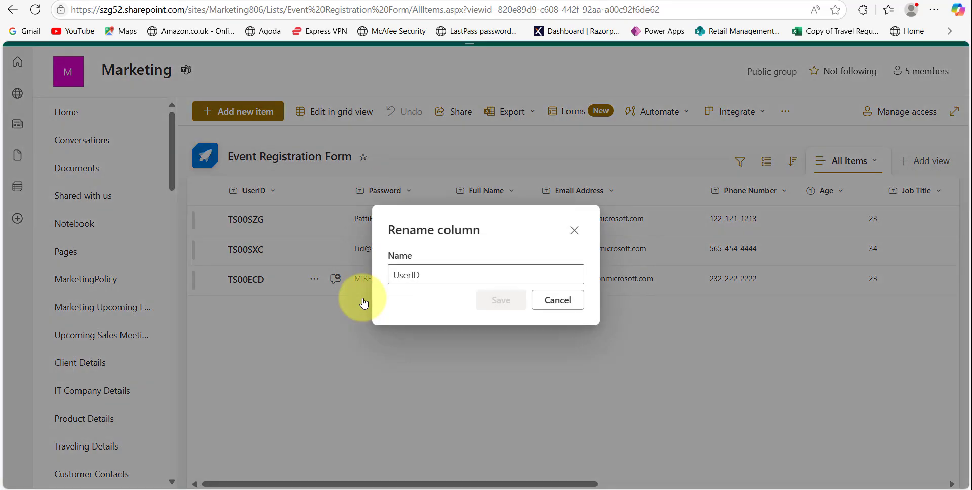
{"action": "left_click", "coordinate": [557, 303]}
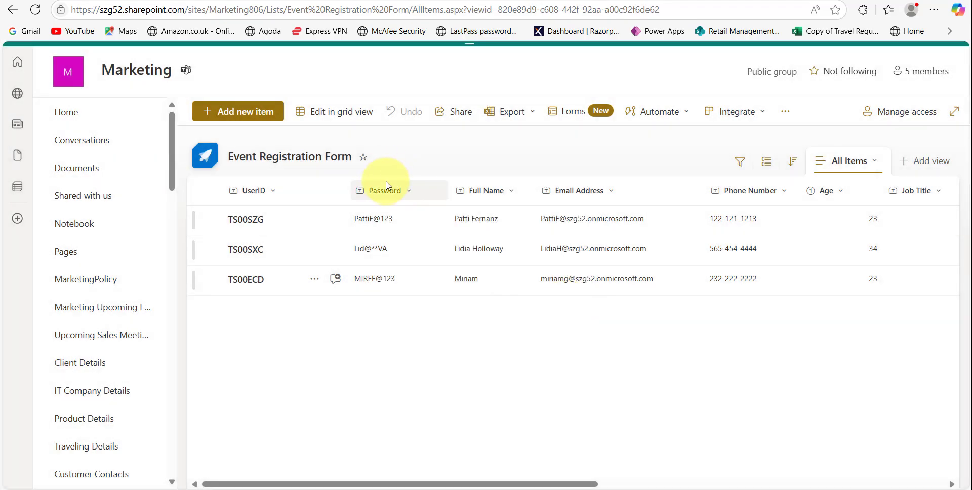
Step: Examine the remaining list columns, especially the Remember Me column
{"action": "scroll", "coordinate": [633, 339], "scroll_direction": "right", "scroll_amount": 5}
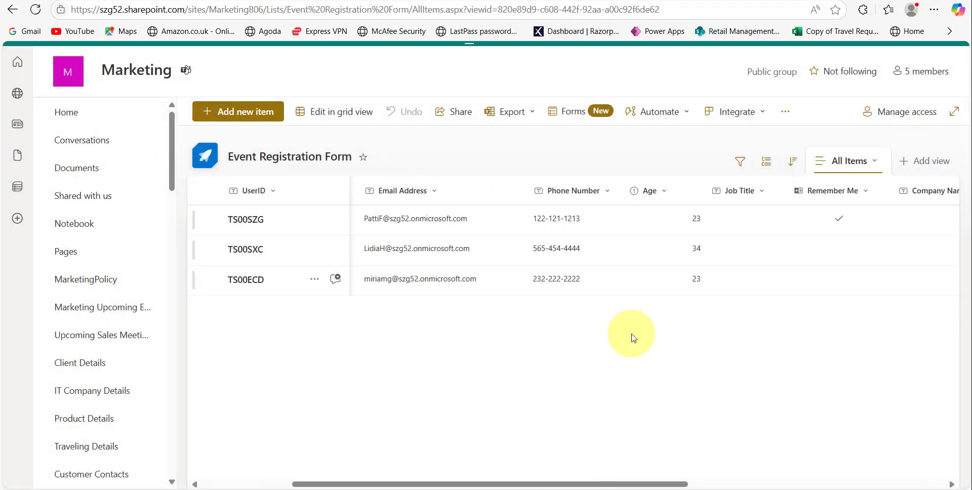
{"action": "scroll", "coordinate": [633, 338], "scroll_direction": "left", "scroll_amount": 3}
{"action": "scroll", "coordinate": [633, 338], "scroll_direction": "right", "scroll_amount": 2}
{"action": "scroll", "coordinate": [633, 338], "scroll_direction": "right", "scroll_amount": 3}
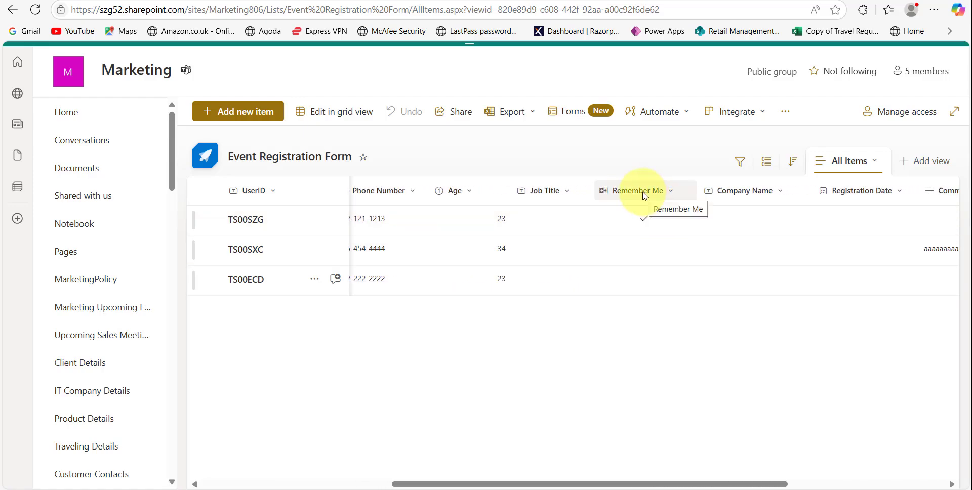
{"action": "scroll", "coordinate": [632, 195], "scroll_direction": "left", "scroll_amount": 3}
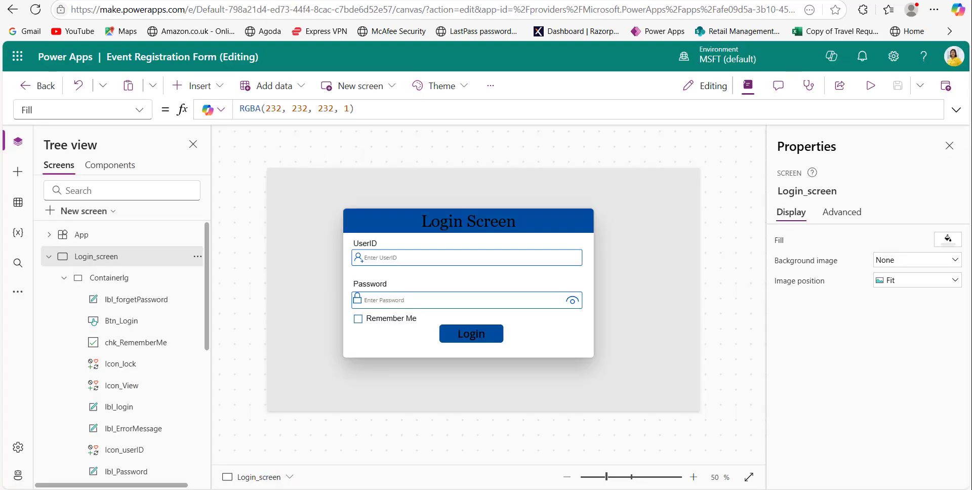
Step: Review the data sources connected to the app and inspect the container on Login_screen
{"action": "left_click", "coordinate": [15, 205]}
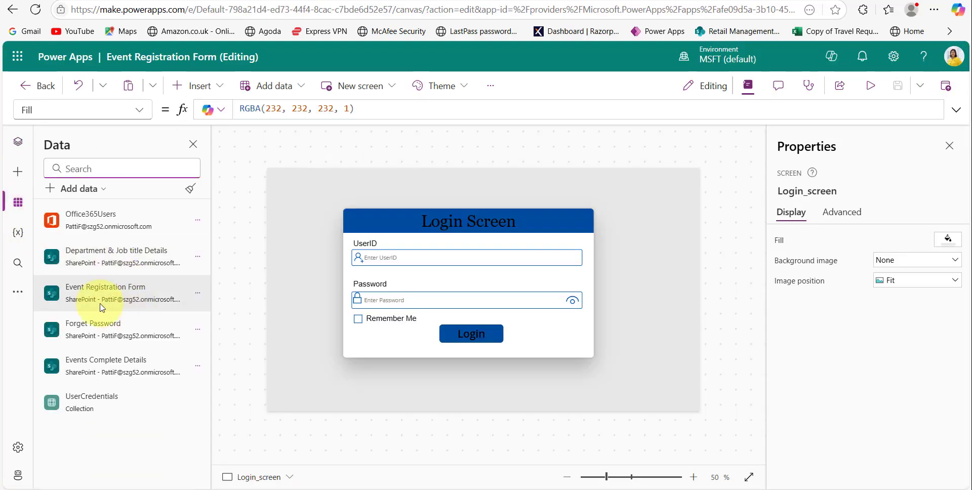
{"action": "mouse_move", "coordinate": [152, 302]}
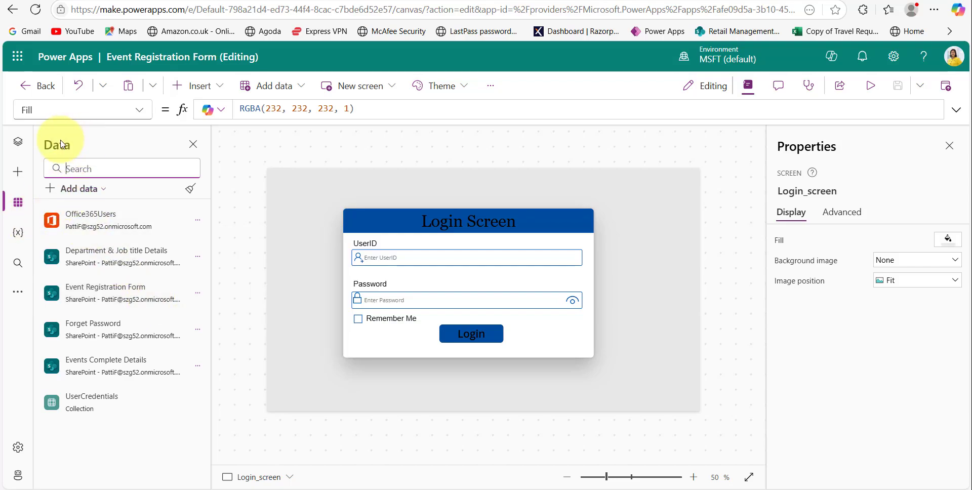
{"action": "left_click", "coordinate": [20, 149]}
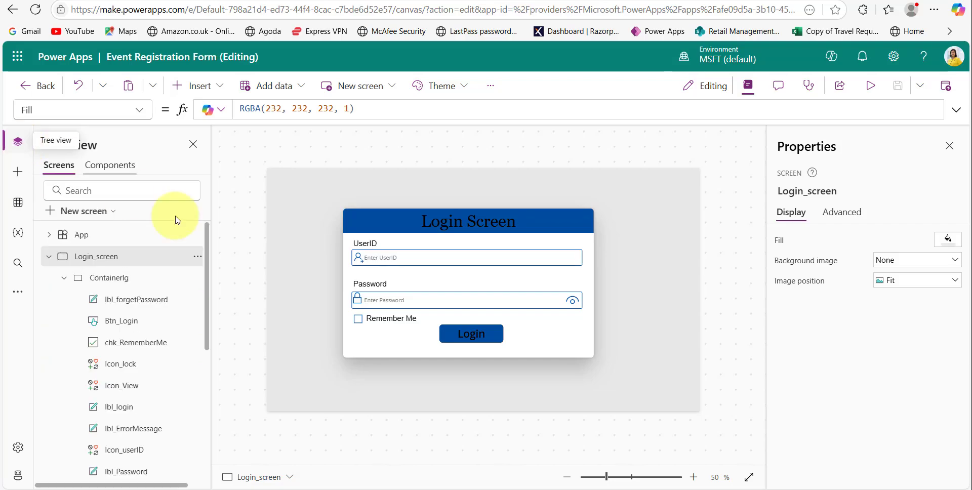
{"action": "left_click", "coordinate": [106, 283]}
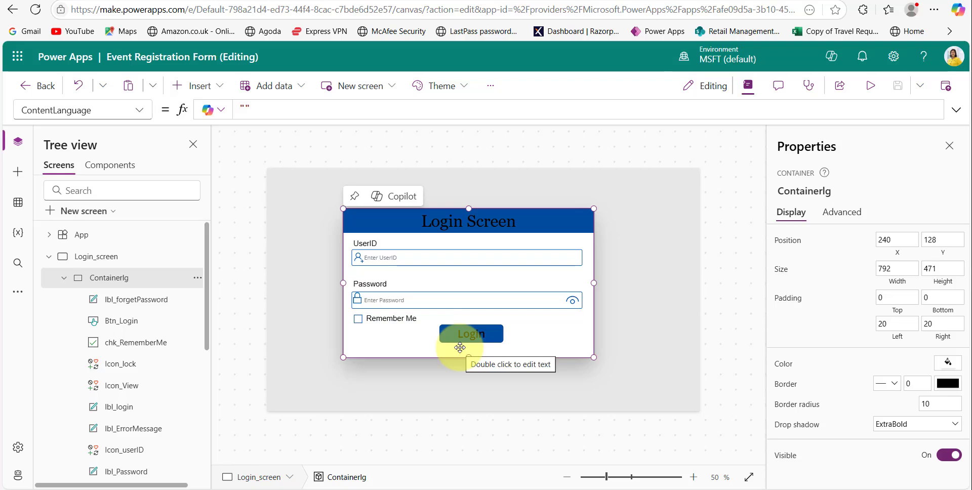
{"action": "left_click", "coordinate": [406, 404]}
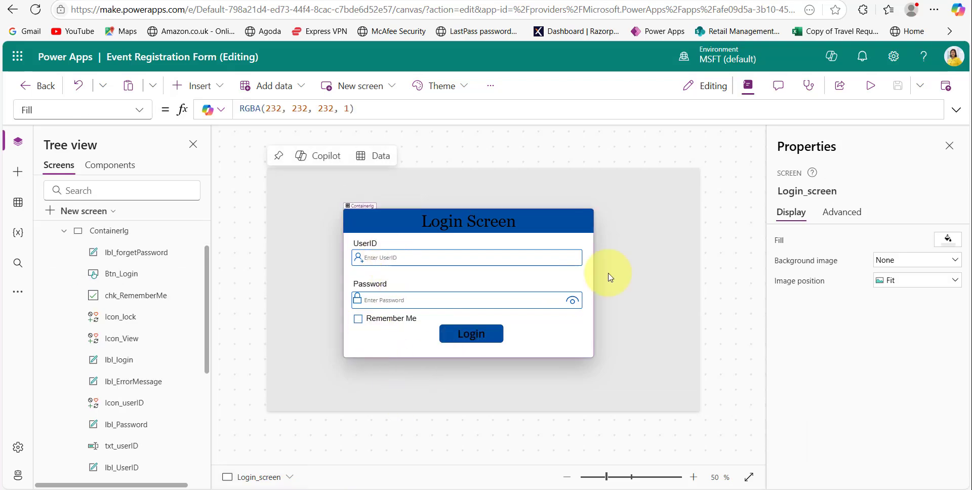
Step: Preview the Login Screen, enter a test password, reveal it with the view icon and close the preview
{"action": "left_click", "coordinate": [871, 85]}
{"action": "left_click", "coordinate": [447, 295]}
{"action": "type", "text": "••••"}
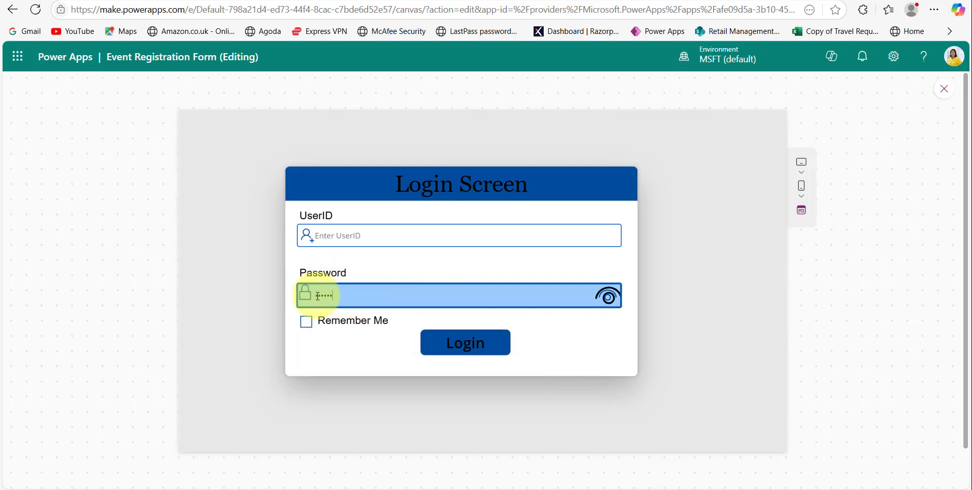
{"action": "left_click", "coordinate": [607, 295]}
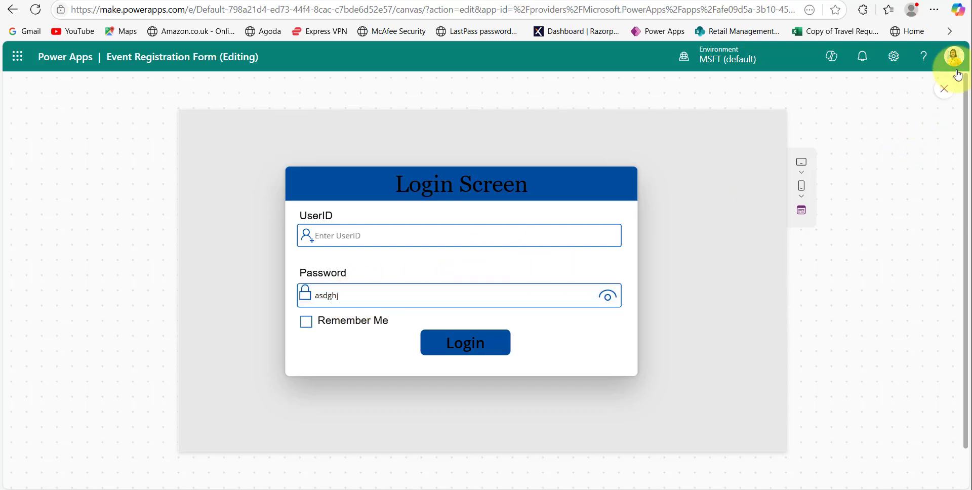
{"action": "left_click", "coordinate": [943, 88]}
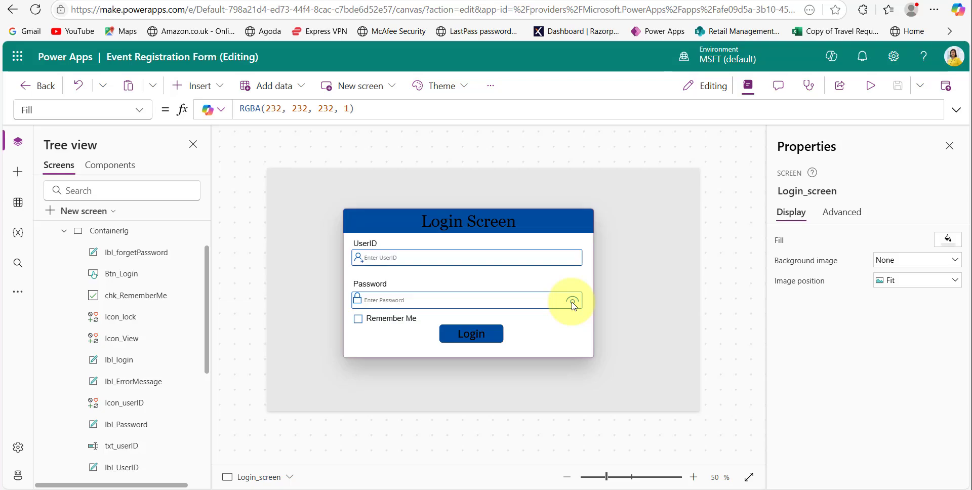
Step: Check the view icon's OnSelect formula, and preview the login screen with a test password entered to try toggling its visibility
{"action": "left_click", "coordinate": [573, 302]}
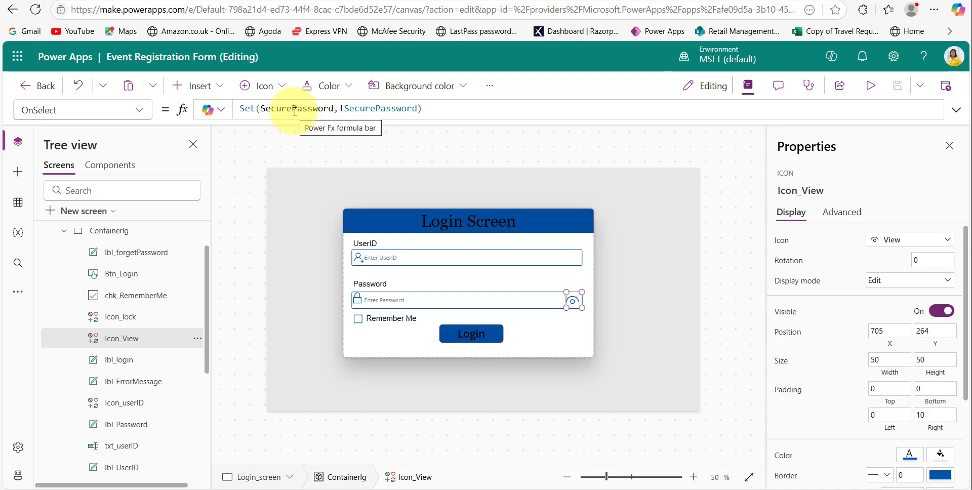
{"action": "left_click", "coordinate": [876, 96]}
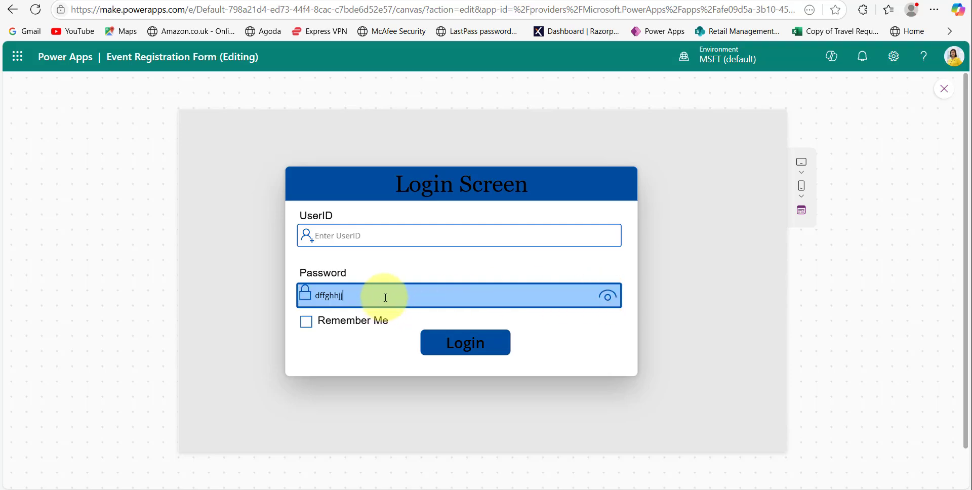
{"action": "left_click", "coordinate": [608, 298]}
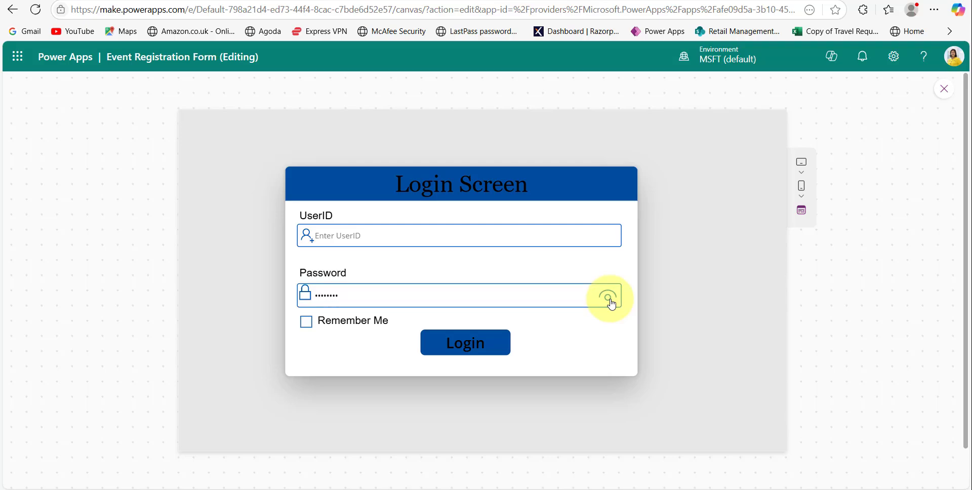
{"action": "left_click", "coordinate": [610, 301]}
{"action": "left_click", "coordinate": [610, 301]}
{"action": "left_click", "coordinate": [610, 301]}
{"action": "left_click", "coordinate": [610, 301]}
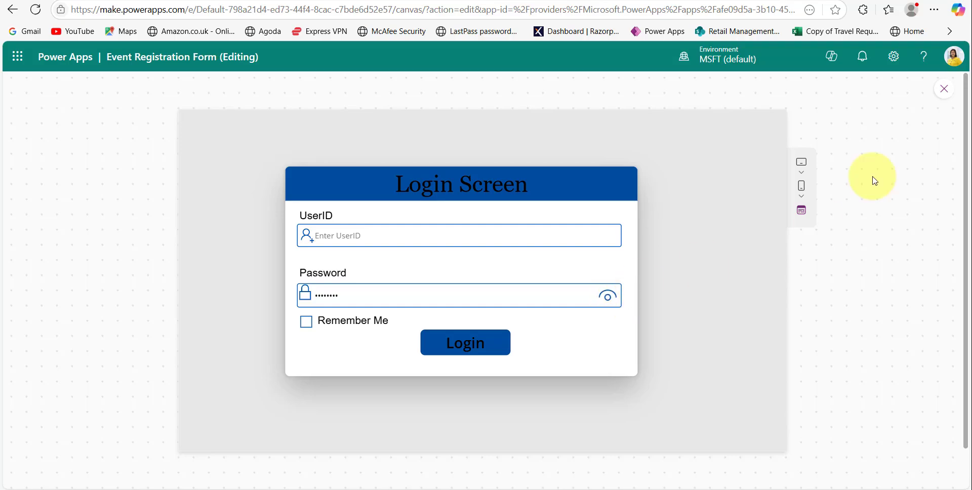
{"action": "left_click", "coordinate": [944, 89]}
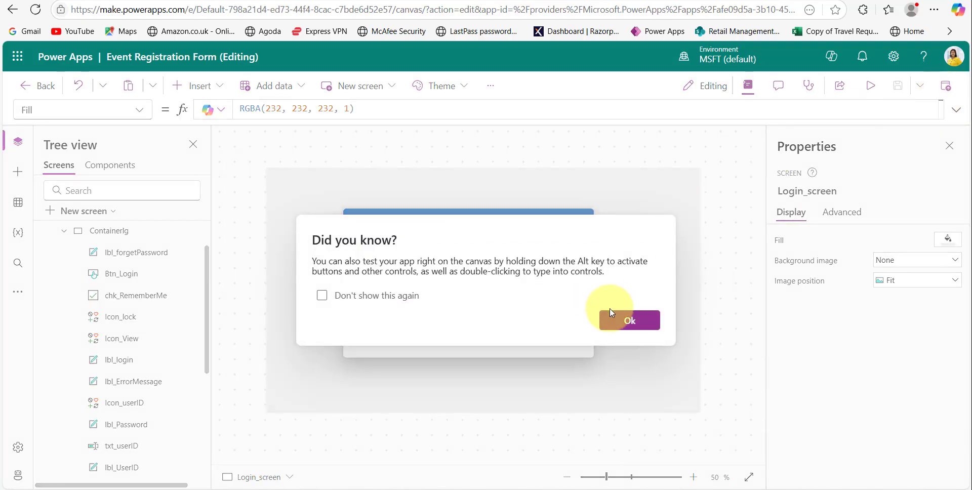
{"action": "left_click", "coordinate": [614, 321]}
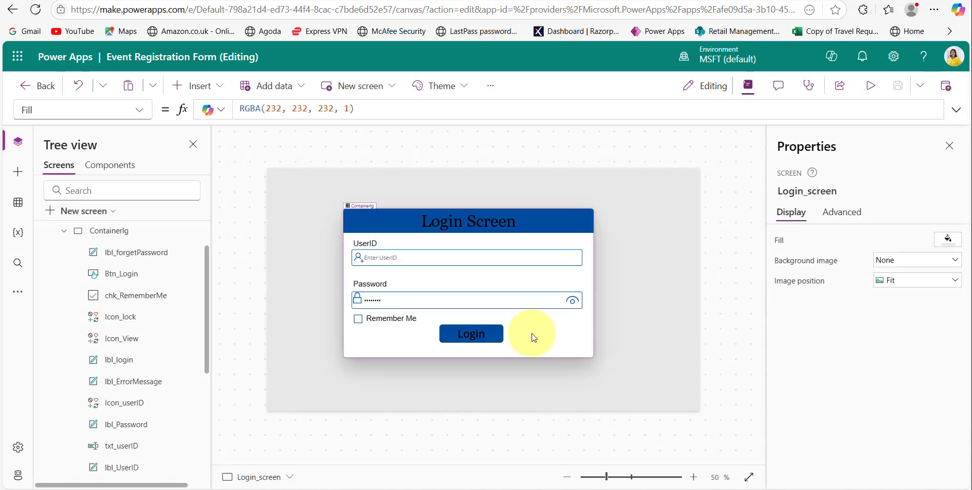
Step: Recheck the view icon's OnSelect formula and examine the Mode formula of the txt_password input
{"action": "left_click", "coordinate": [577, 303]}
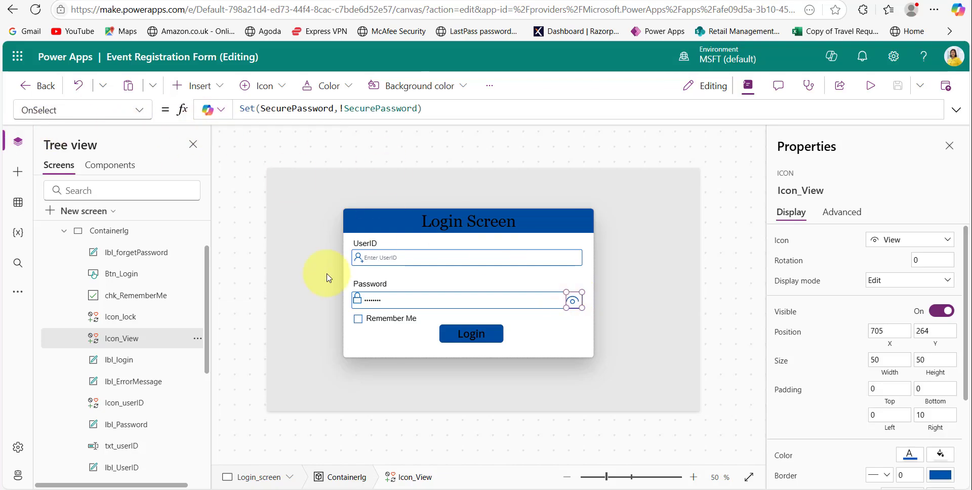
{"action": "left_click", "coordinate": [444, 303]}
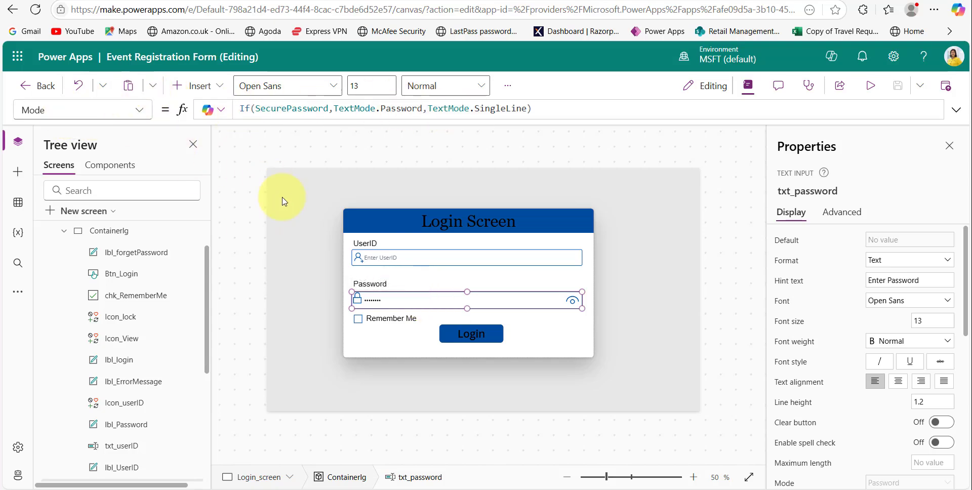
{"action": "scroll", "coordinate": [167, 413], "scroll_direction": "down", "scroll_amount": 3}
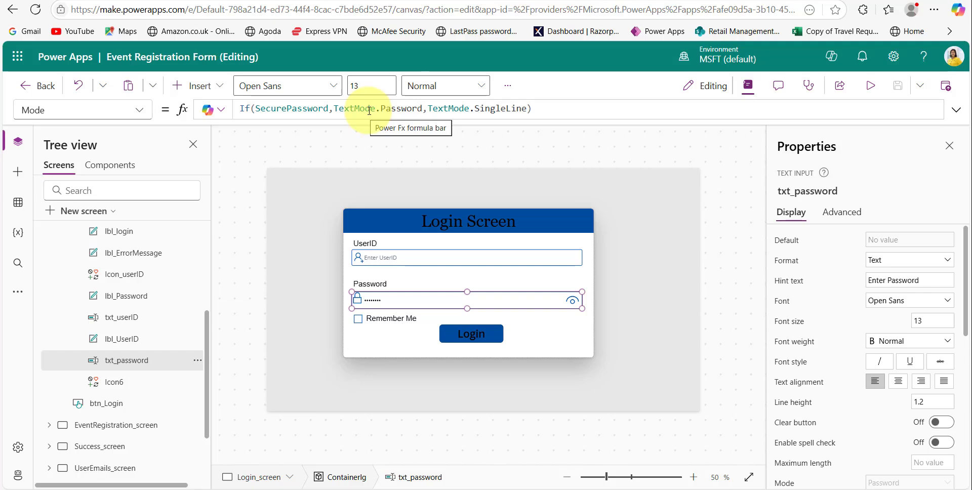
Step: Delete the last TextMode value in the password input's Mode formula and choose SingleLine for it again
{"action": "left_click", "coordinate": [530, 109]}
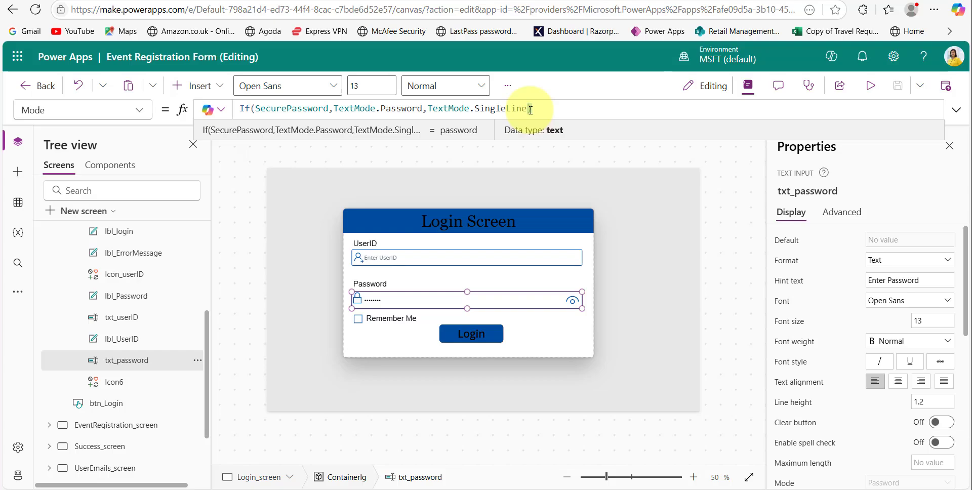
{"action": "double_click", "coordinate": [511, 108]}
{"action": "key", "text": "BackSpace"}
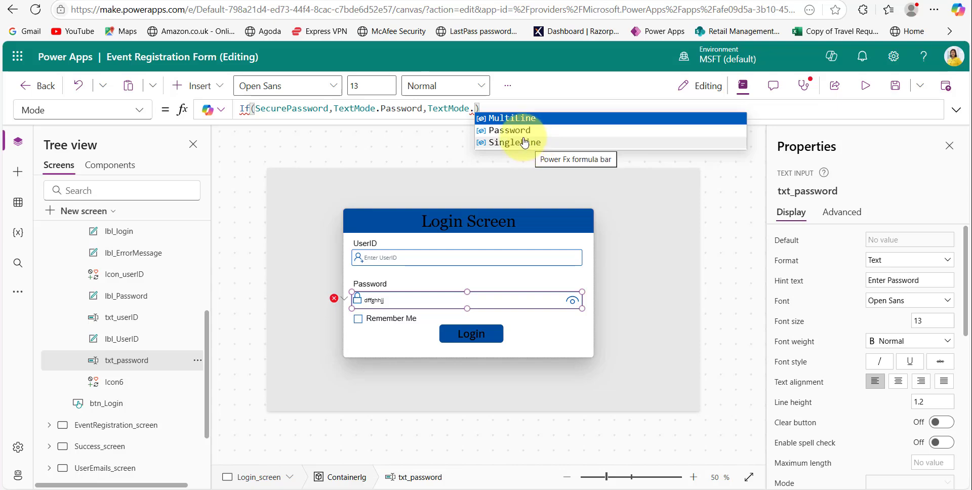
{"action": "left_click", "coordinate": [527, 144]}
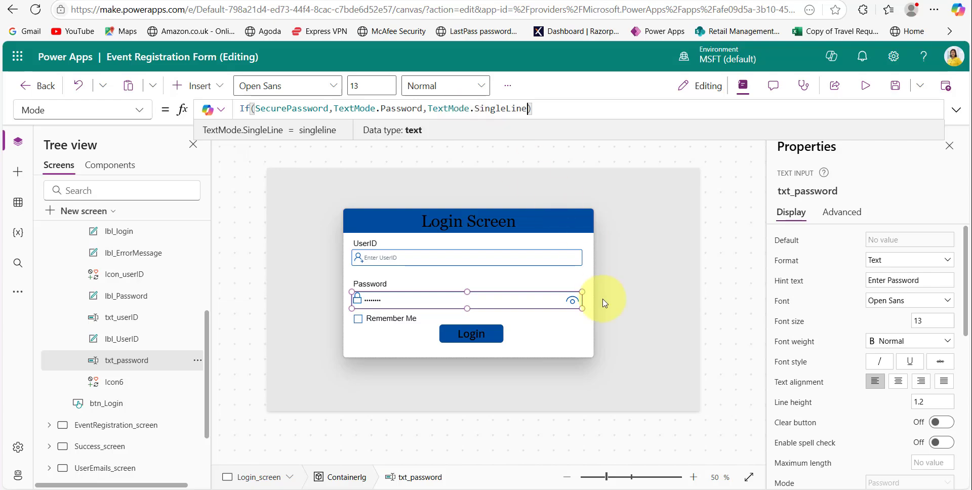
{"action": "left_click", "coordinate": [585, 295]}
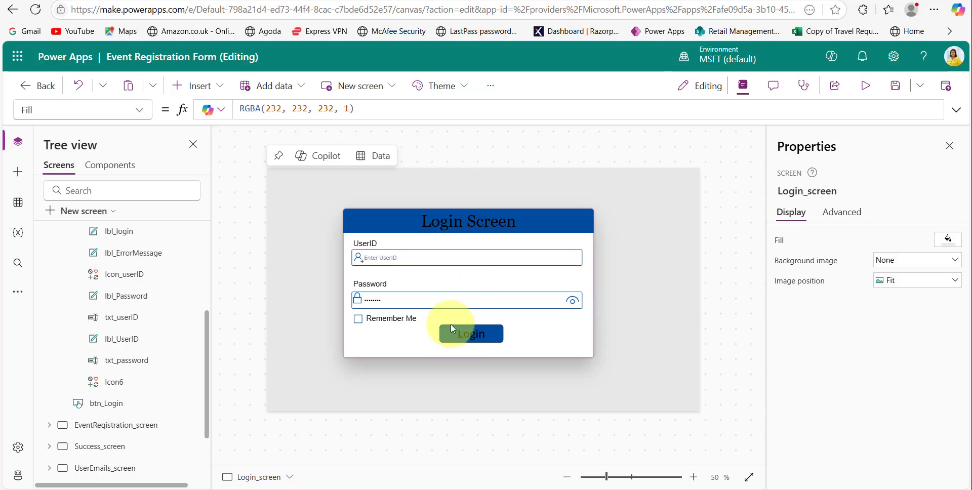
Step: Inspect the Remember Me check box and read the Login button's full OnSelect formula
{"action": "left_click", "coordinate": [370, 323]}
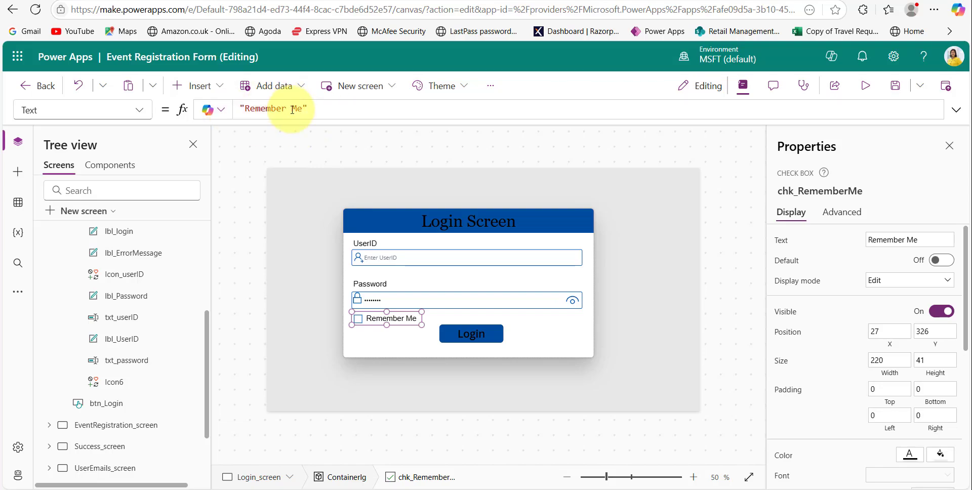
{"action": "left_click", "coordinate": [463, 333]}
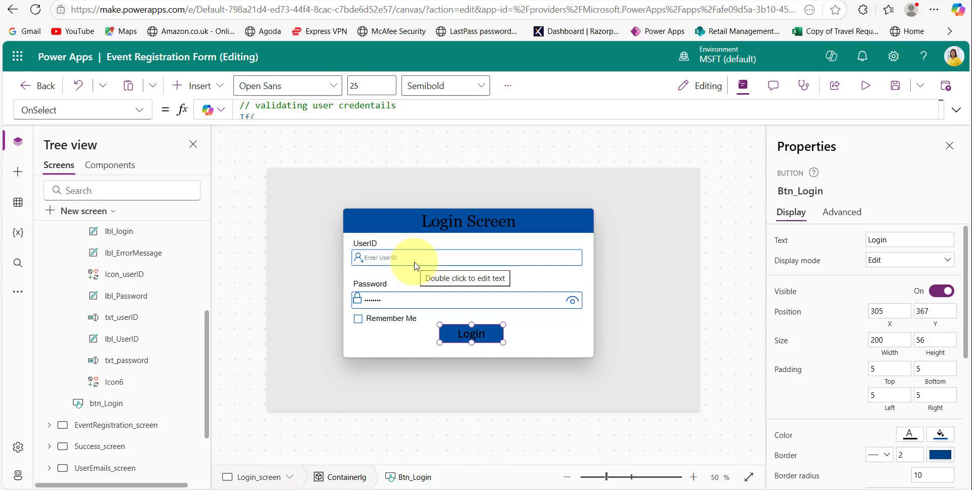
{"action": "left_click", "coordinate": [955, 110]}
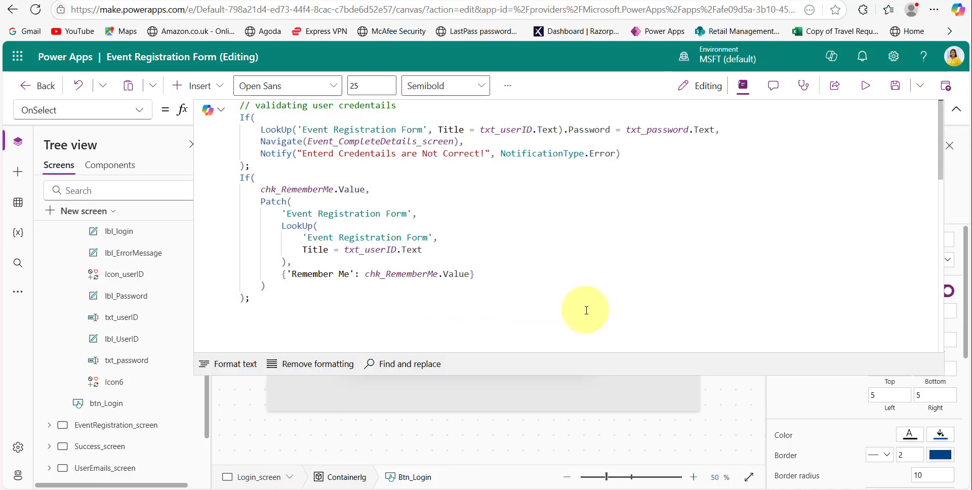
{"action": "scroll", "coordinate": [572, 311], "scroll_direction": "down", "scroll_amount": 3}
{"action": "scroll", "coordinate": [572, 312], "scroll_direction": "up", "scroll_amount": 3}
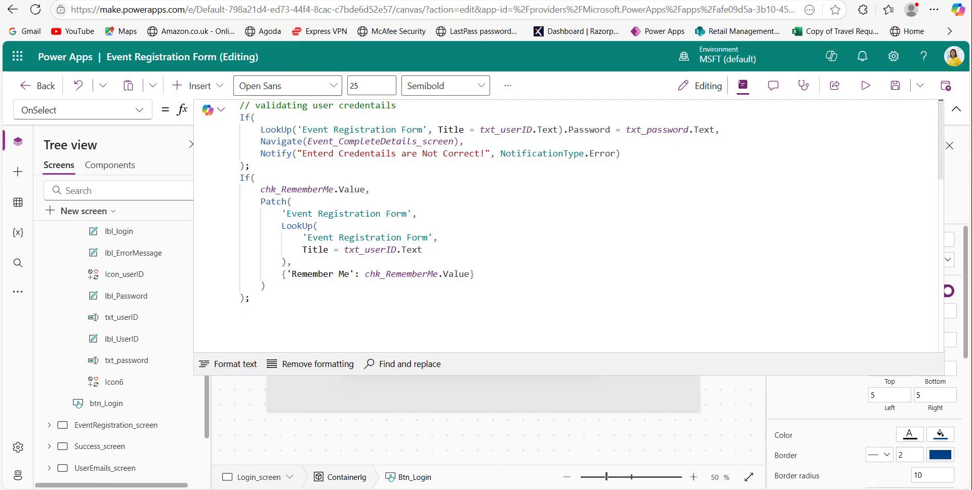
Step: Switch to the SharePoint list to check the UserID column and return to the Login button's formula in Power Apps
{"action": "left_click", "coordinate": [266, 0]}
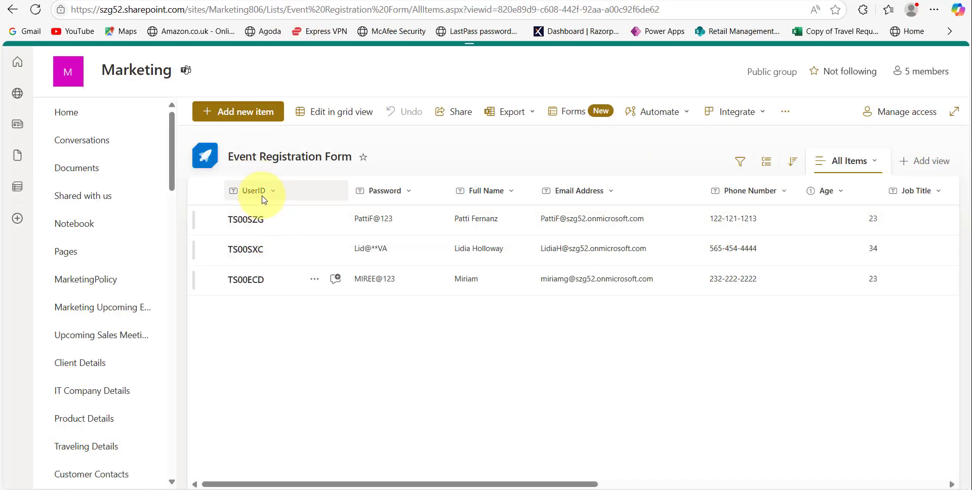
{"action": "left_click", "coordinate": [350, 1]}
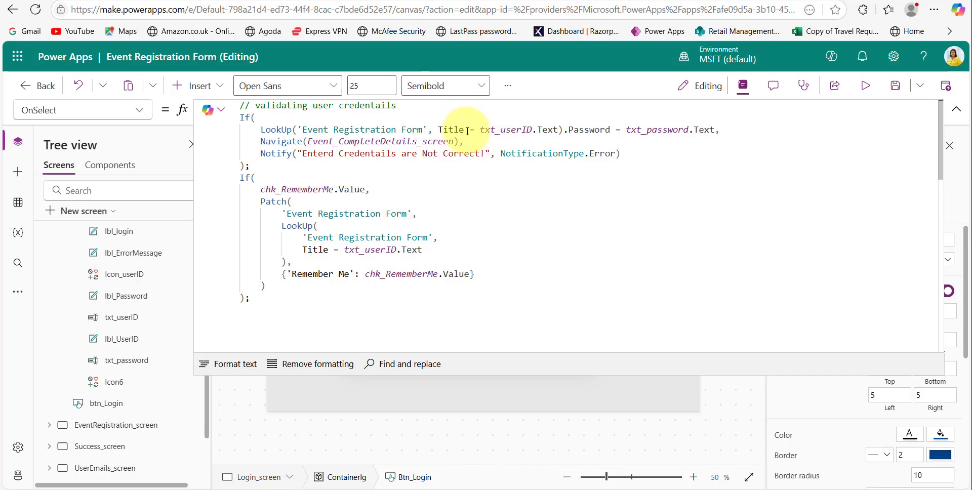
{"action": "left_click", "coordinate": [956, 109]}
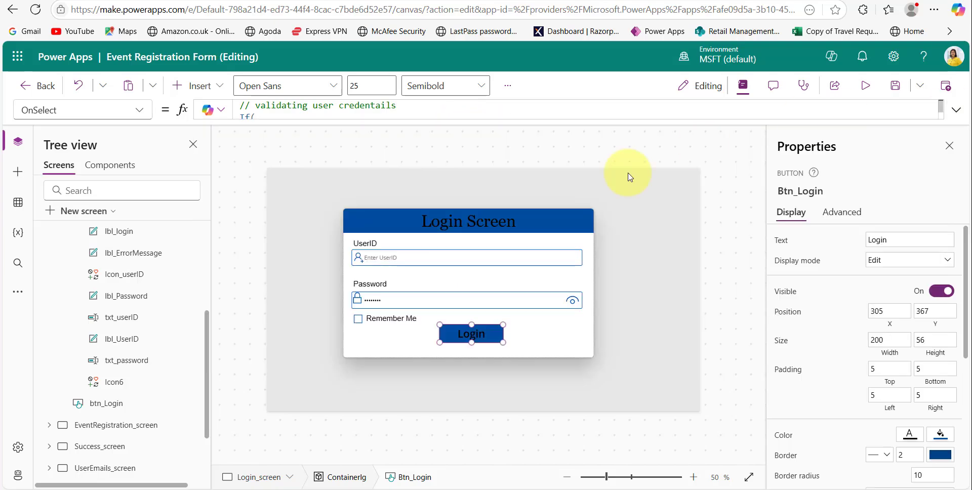
Step: Check the UserID input's control name and review the credential validation and Patch logic in the Login button's OnSelect formula
{"action": "left_click", "coordinate": [539, 258]}
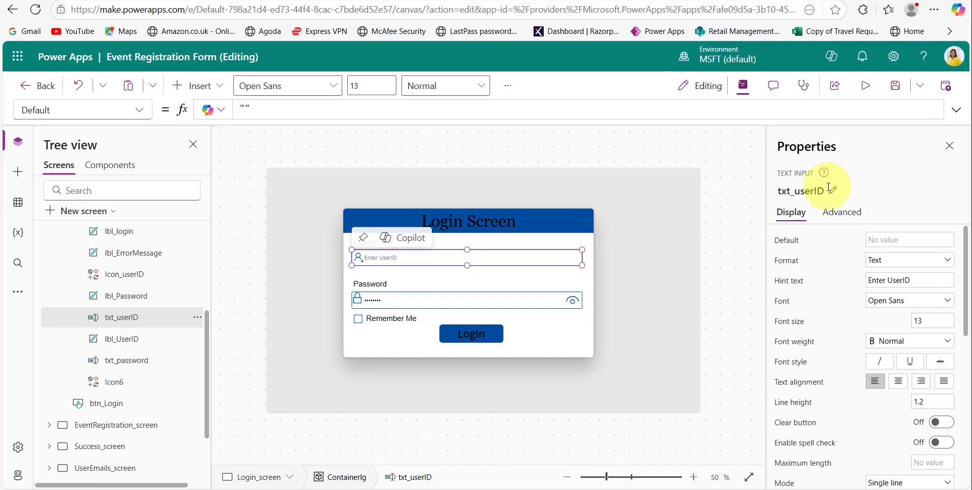
{"action": "left_click", "coordinate": [471, 333]}
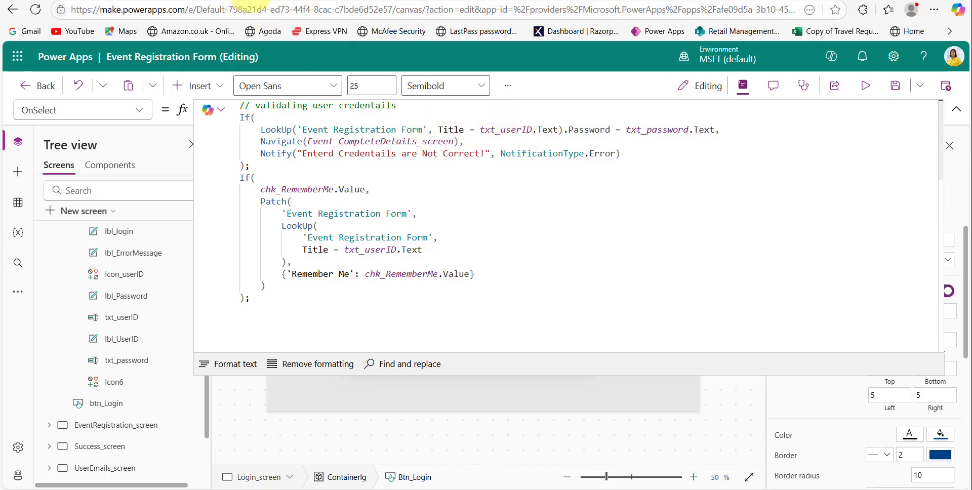
{"action": "left_click", "coordinate": [251, 4]}
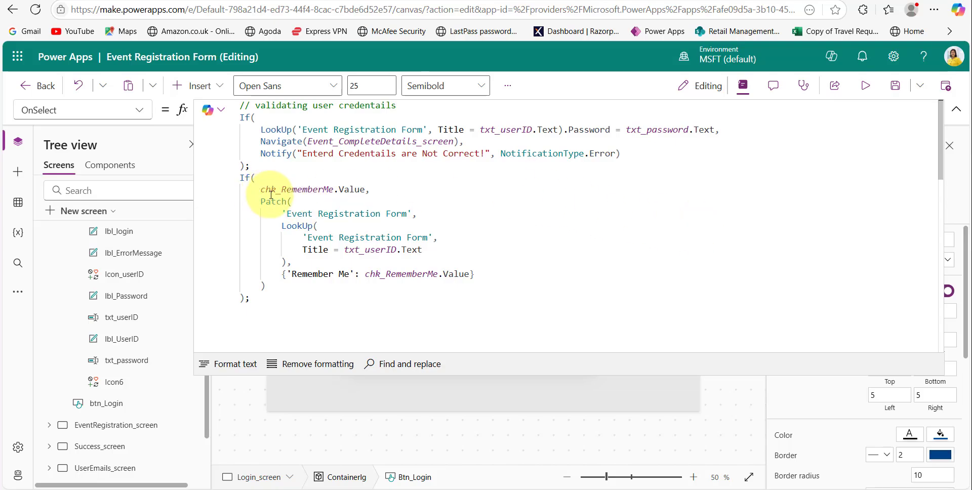
{"action": "left_click", "coordinate": [955, 109]}
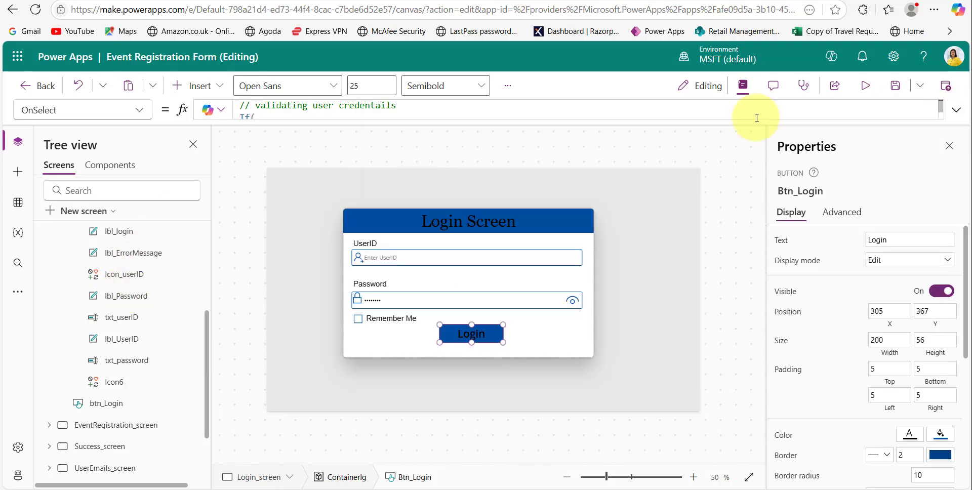
Step: Check the Remember Me check box's control name and review its use in the Login button's OnSelect formula
{"action": "left_click", "coordinate": [379, 316]}
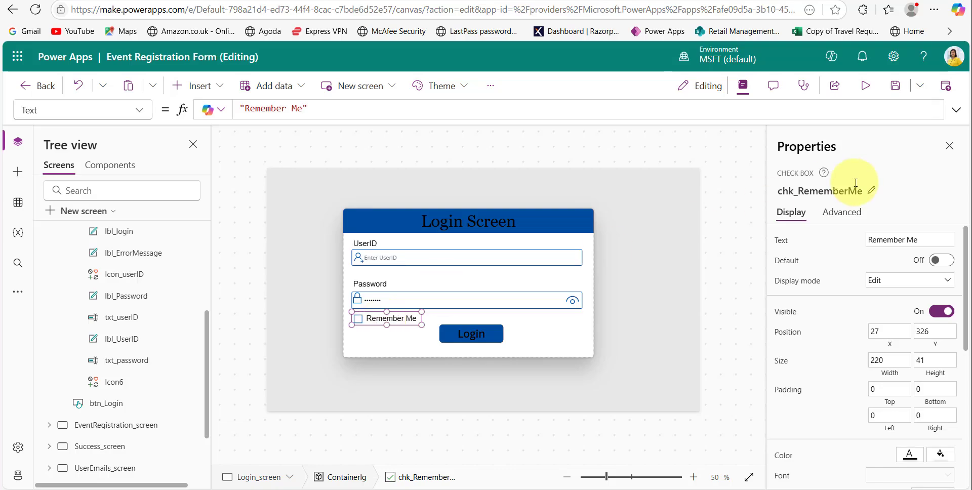
{"action": "left_click", "coordinate": [463, 334]}
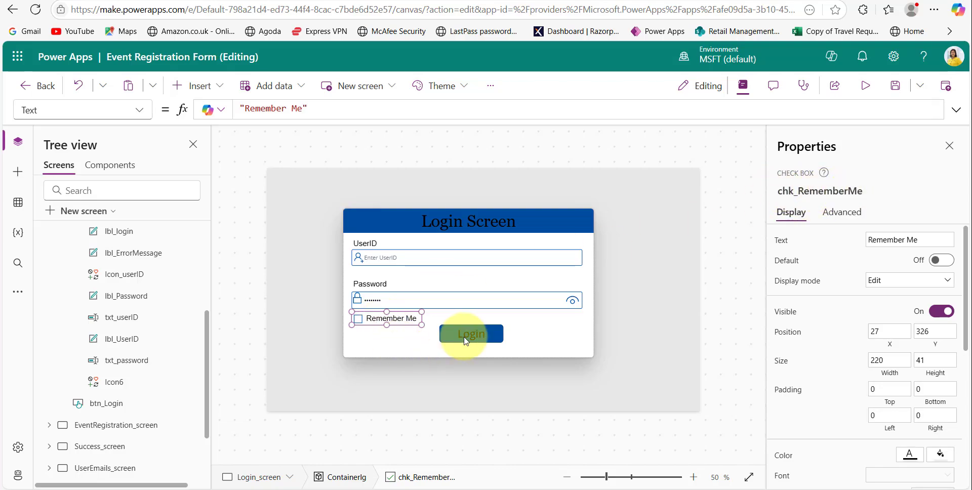
{"action": "left_click", "coordinate": [393, 318]}
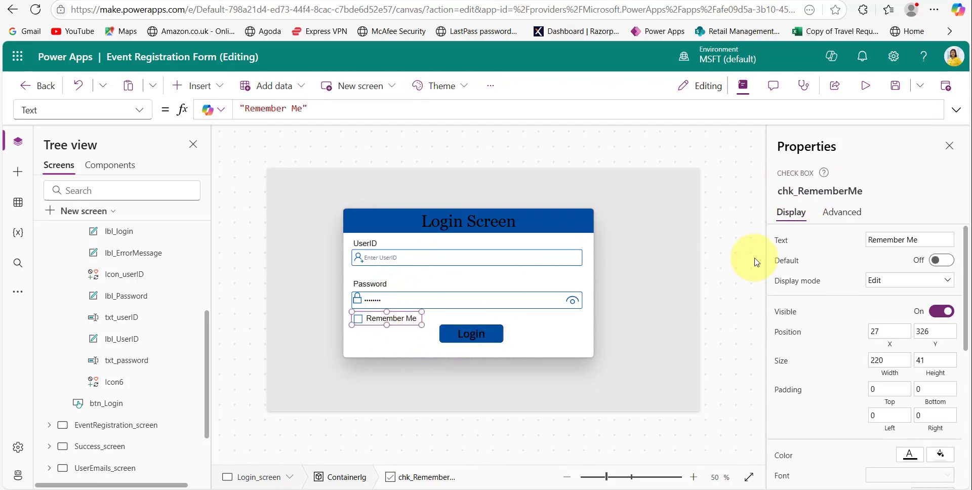
{"action": "left_click", "coordinate": [449, 333]}
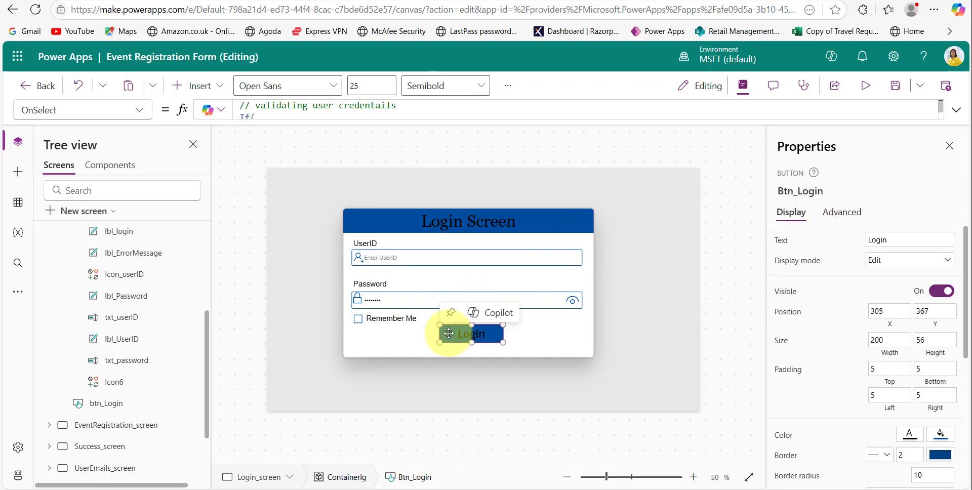
{"action": "left_click", "coordinate": [956, 110]}
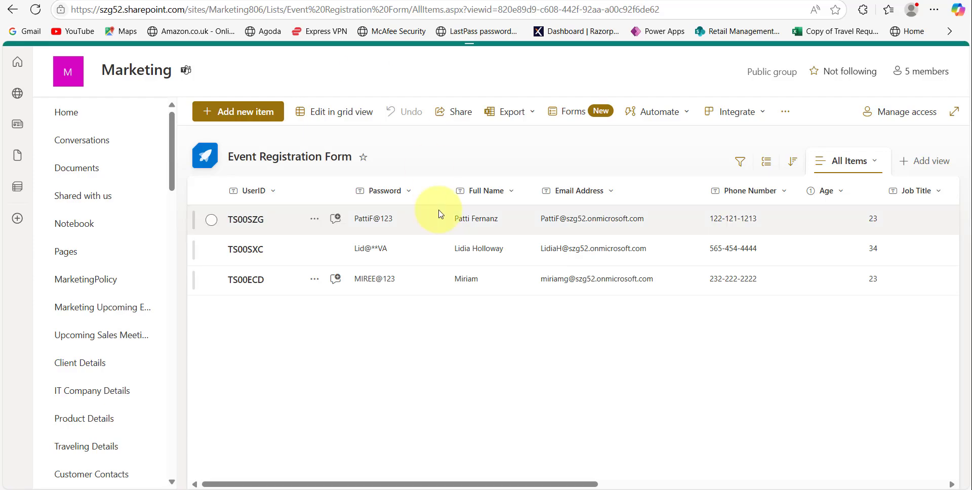
Step: Examine the Remember Me column in the SharePoint list and return to the Login button in Power Apps
{"action": "scroll", "coordinate": [438, 211], "scroll_direction": "right", "scroll_amount": 6}
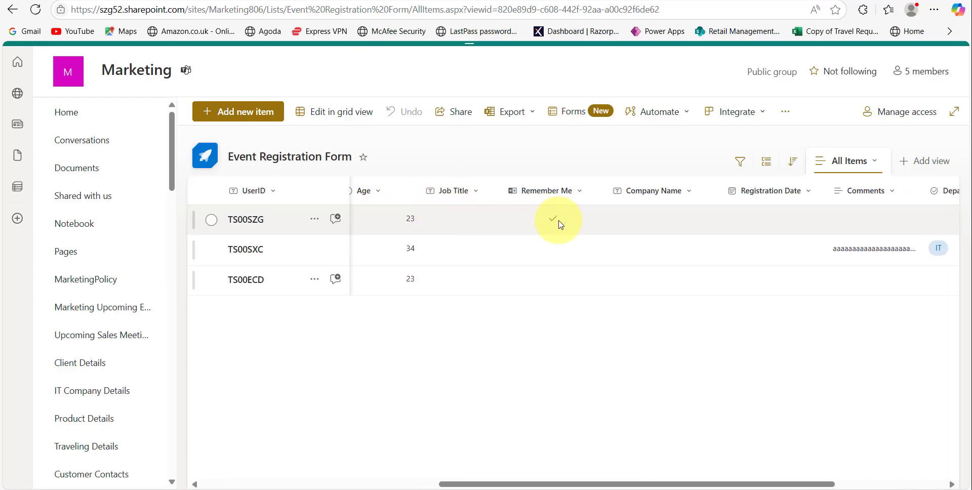
{"action": "scroll", "coordinate": [582, 204], "scroll_direction": "left", "scroll_amount": 6}
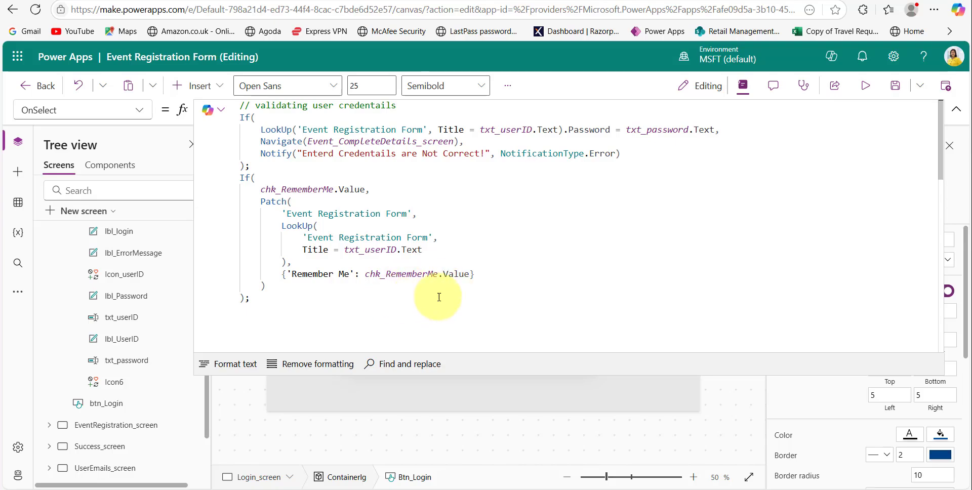
{"action": "left_click", "coordinate": [487, 332]}
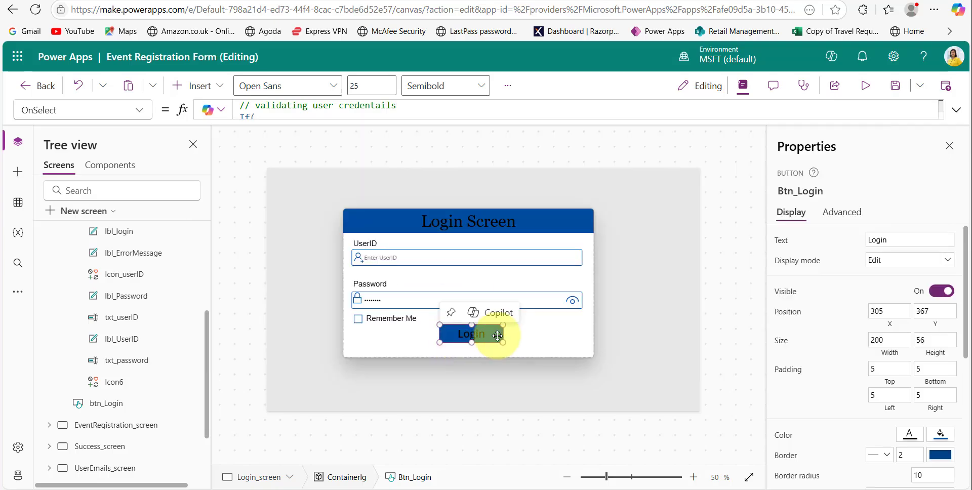
Step: Start the app preview, switch to the SharePoint list and compare the users' Remember Me values
{"action": "left_click", "coordinate": [864, 87]}
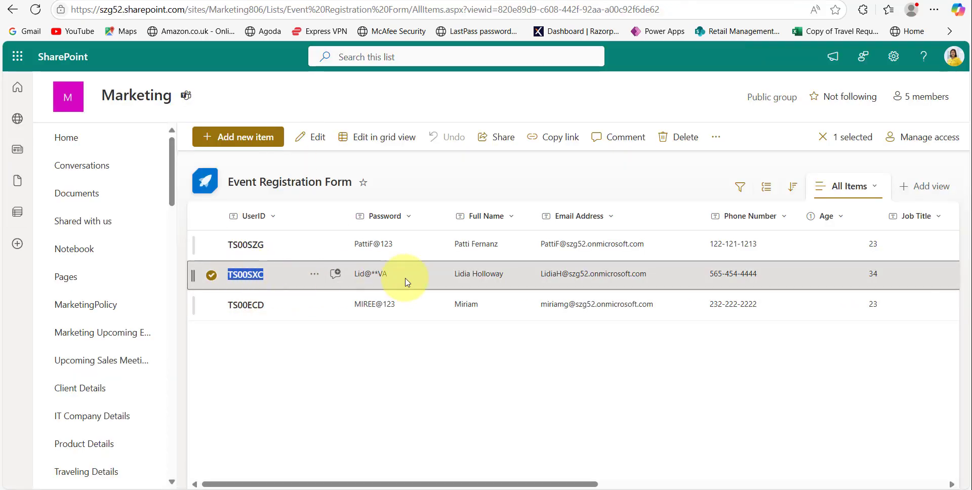
{"action": "left_click", "coordinate": [432, 378]}
{"action": "scroll", "coordinate": [657, 276], "scroll_direction": "right", "scroll_amount": 6}
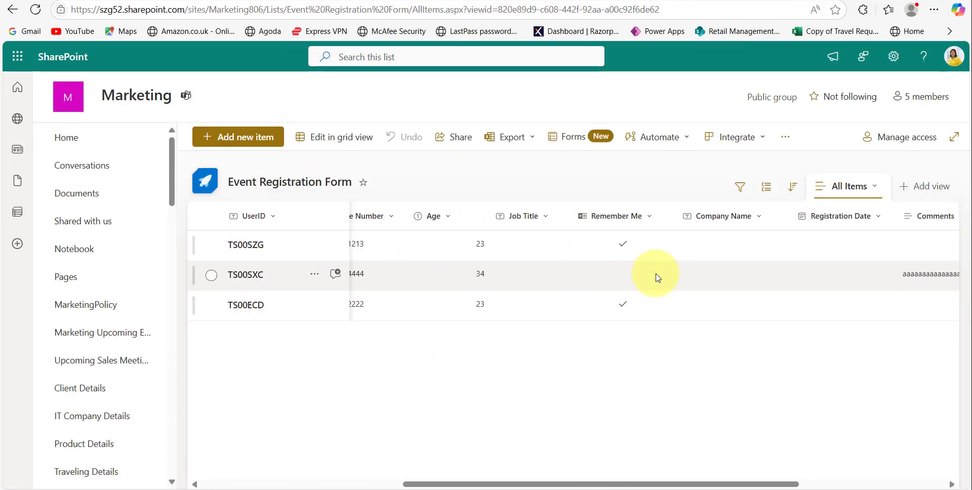
{"action": "scroll", "coordinate": [657, 276], "scroll_direction": "left", "scroll_amount": 5}
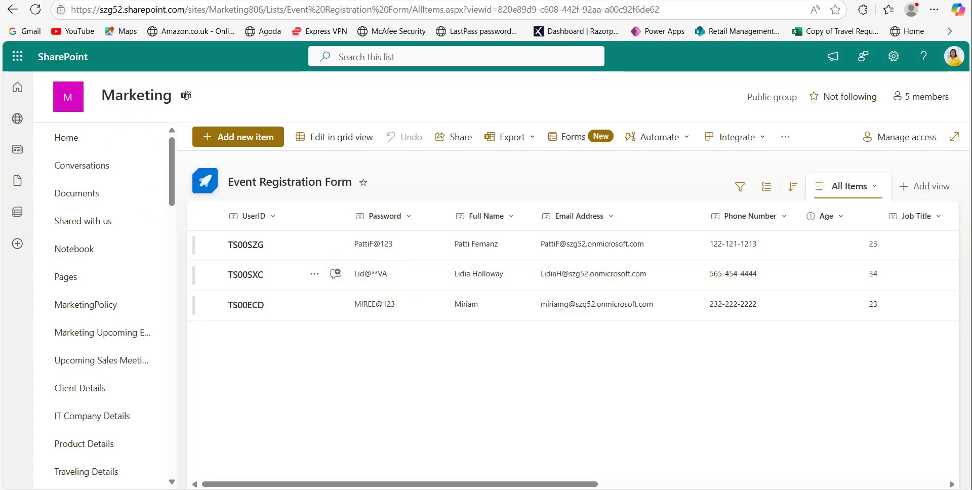
Step: Switch to the Power Apps preview, enter the account password on the login screen and try to log in
{"action": "left_click", "coordinate": [175, 0]}
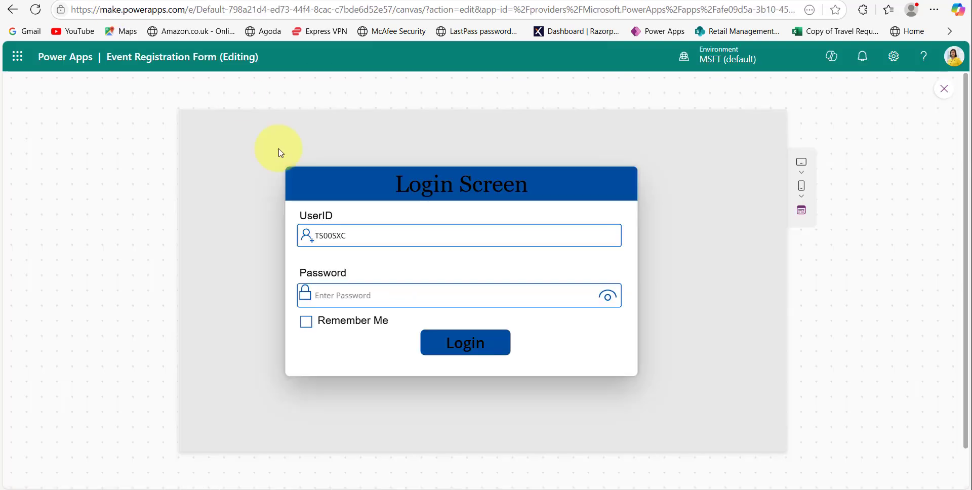
{"action": "left_click", "coordinate": [334, 299]}
{"action": "double_click", "coordinate": [333, 300]}
{"action": "type", "text": "••••"}
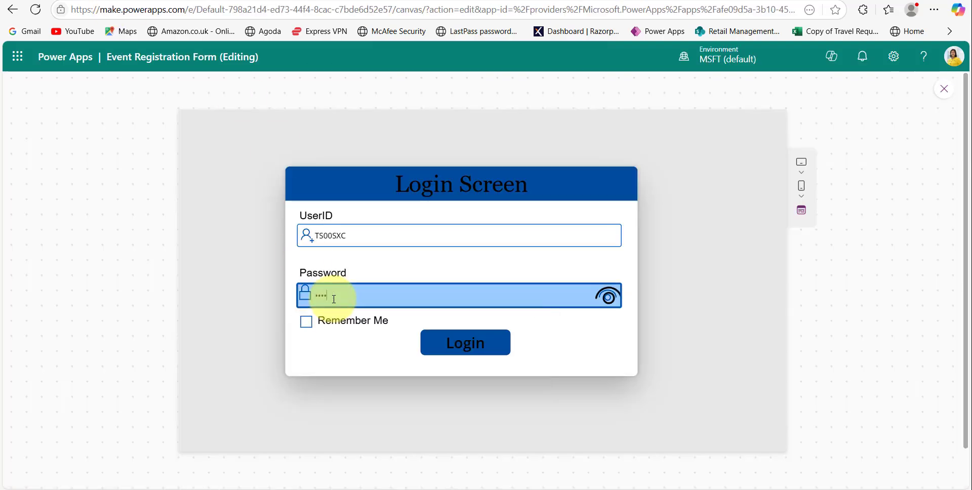
{"action": "left_click", "coordinate": [478, 344]}
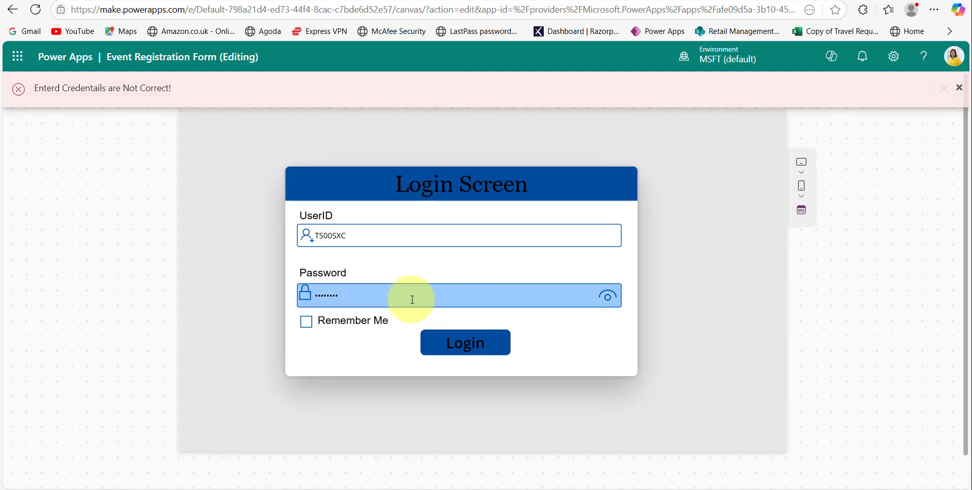
Step: Try logging in with the last character of the UserID removed, then reveal the password and try again
{"action": "left_click", "coordinate": [369, 236]}
{"action": "key", "text": "BackSpace"}
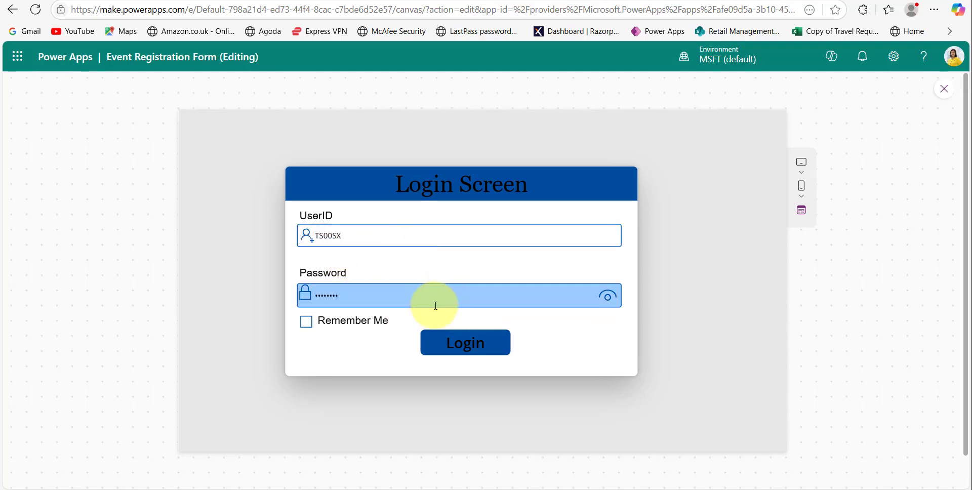
{"action": "left_click", "coordinate": [461, 348]}
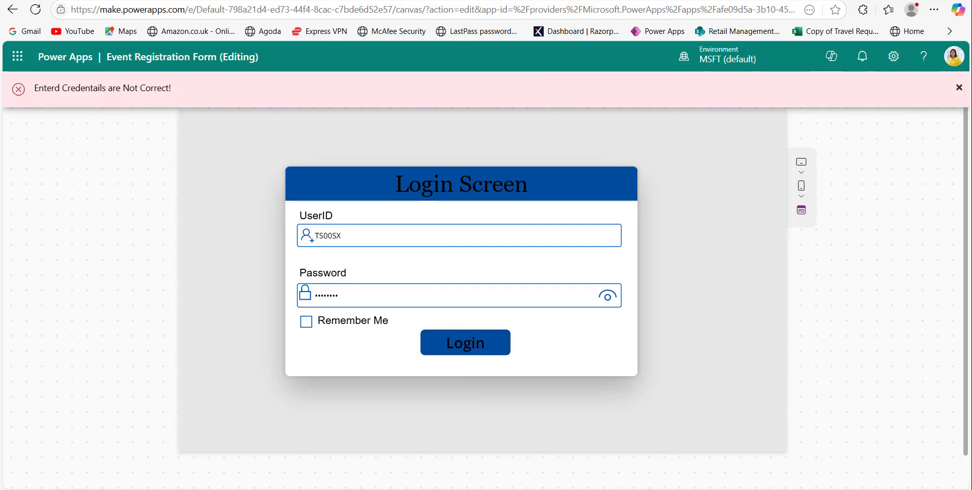
{"action": "left_click", "coordinate": [372, 298]}
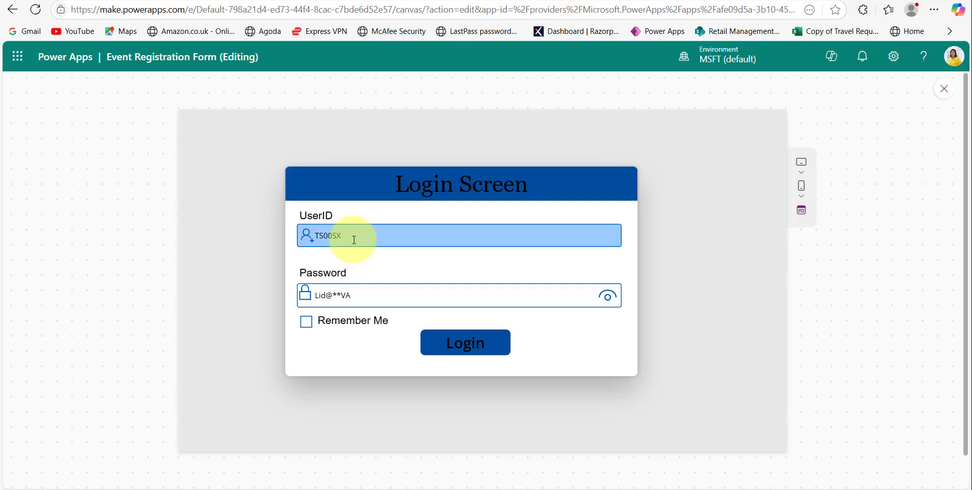
{"action": "left_click", "coordinate": [452, 344]}
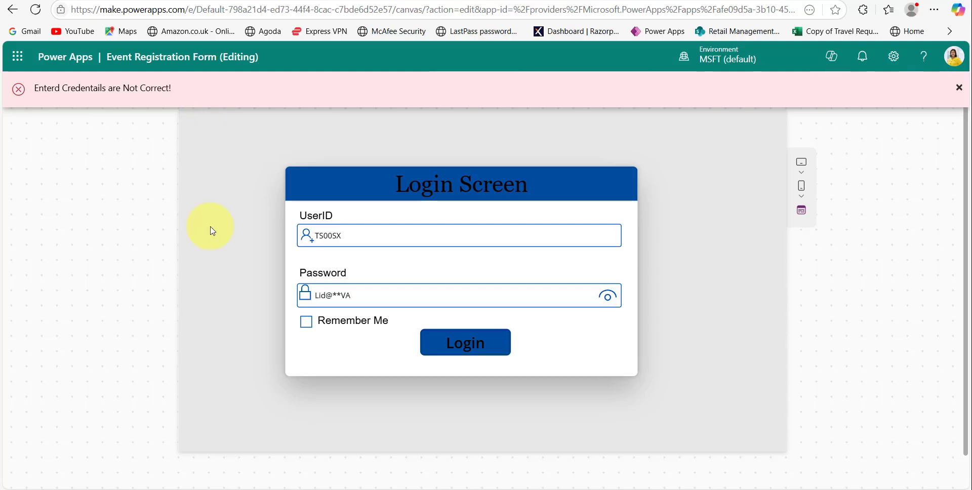
Step: Restore the final character of the UserID and log in to the app
{"action": "left_click", "coordinate": [355, 236]}
{"action": "type", "text": "C"}
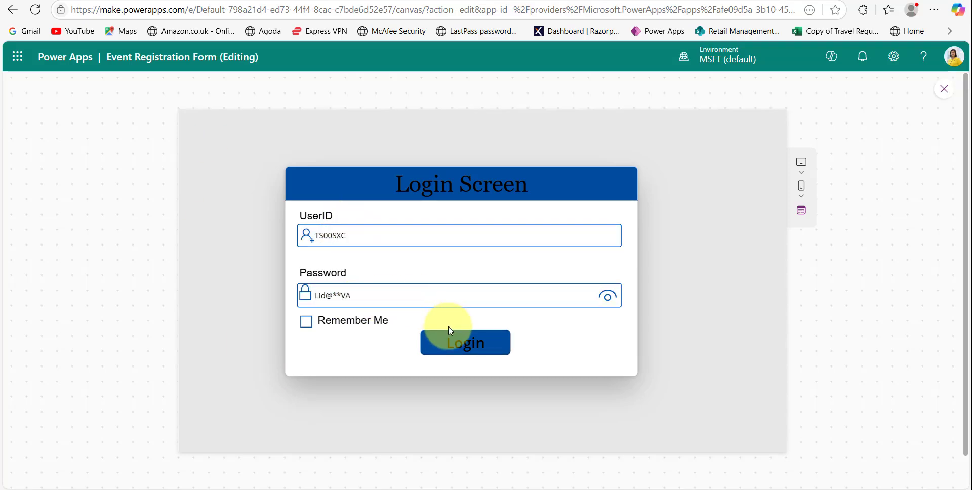
{"action": "left_click", "coordinate": [456, 342]}
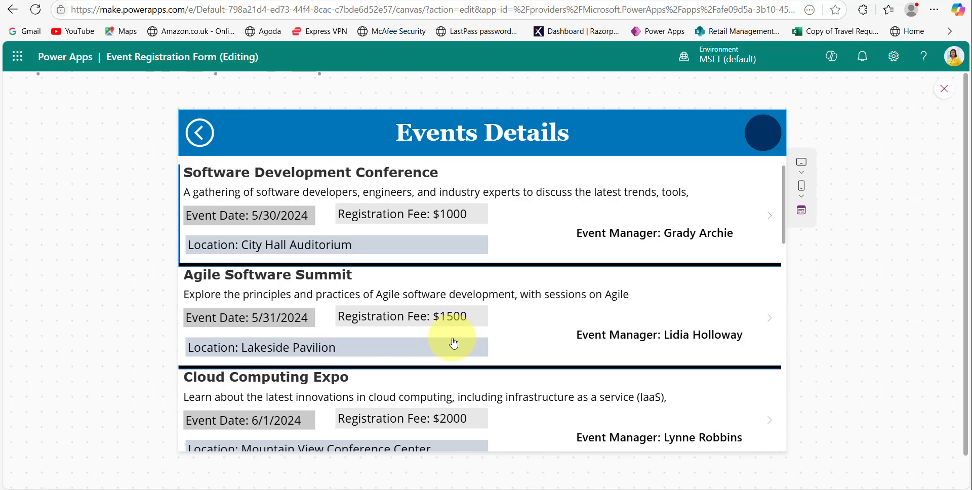
Step: Look through the event list on the Events Details screen and return to the login screen
{"action": "scroll", "coordinate": [454, 343], "scroll_direction": "down", "scroll_amount": 4}
{"action": "scroll", "coordinate": [452, 342], "scroll_direction": "up", "scroll_amount": 4}
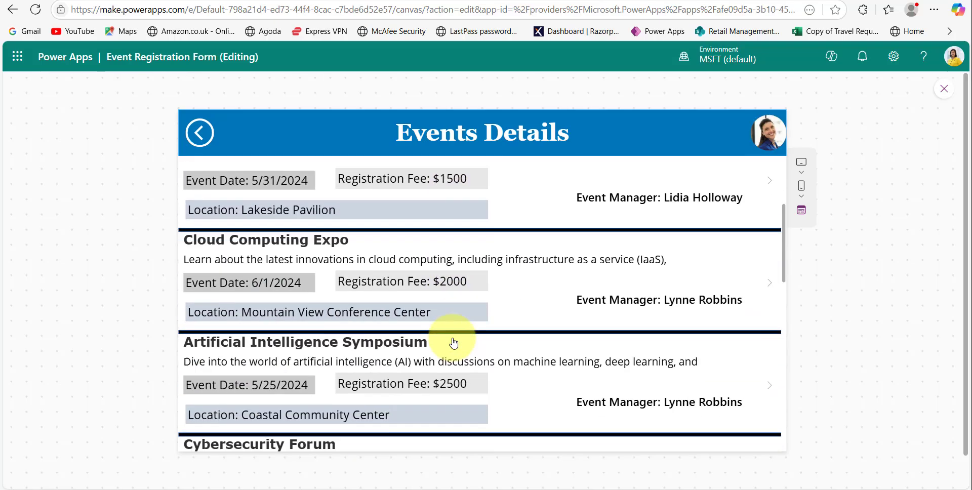
{"action": "left_click", "coordinate": [197, 134]}
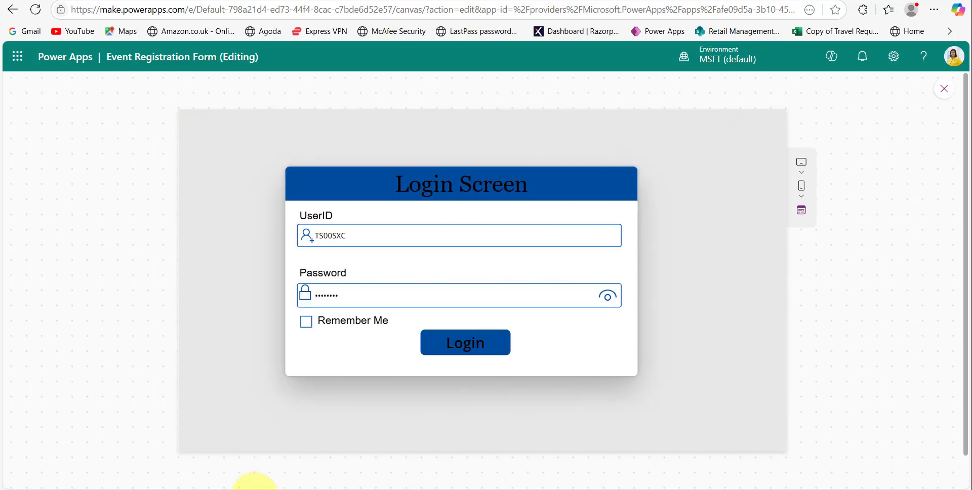
Step: Exit the preview and display the Default property formula of the login screen's password input
{"action": "key", "text": "Escape"}
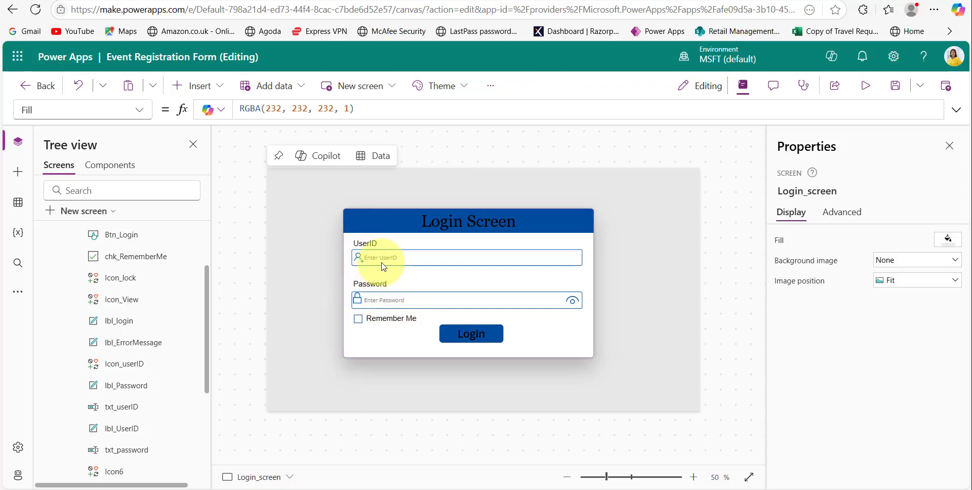
{"action": "left_click", "coordinate": [402, 305]}
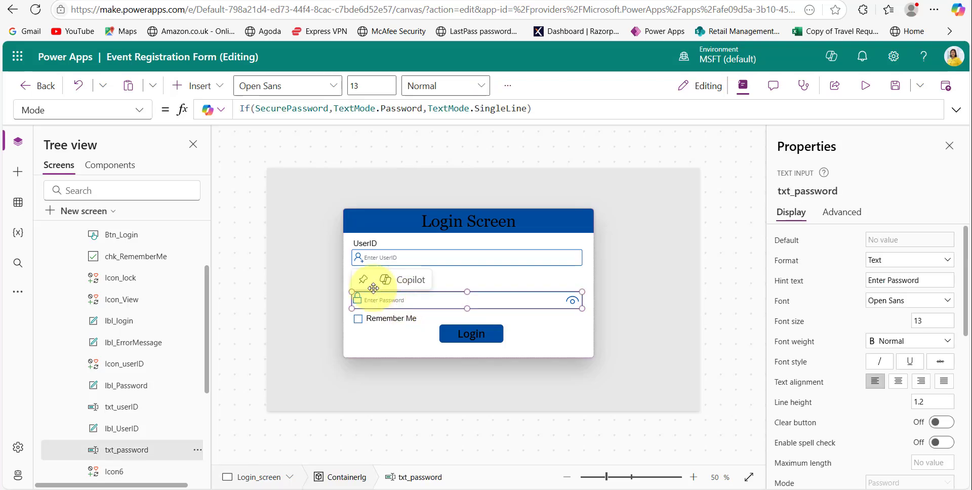
{"action": "left_click", "coordinate": [143, 116]}
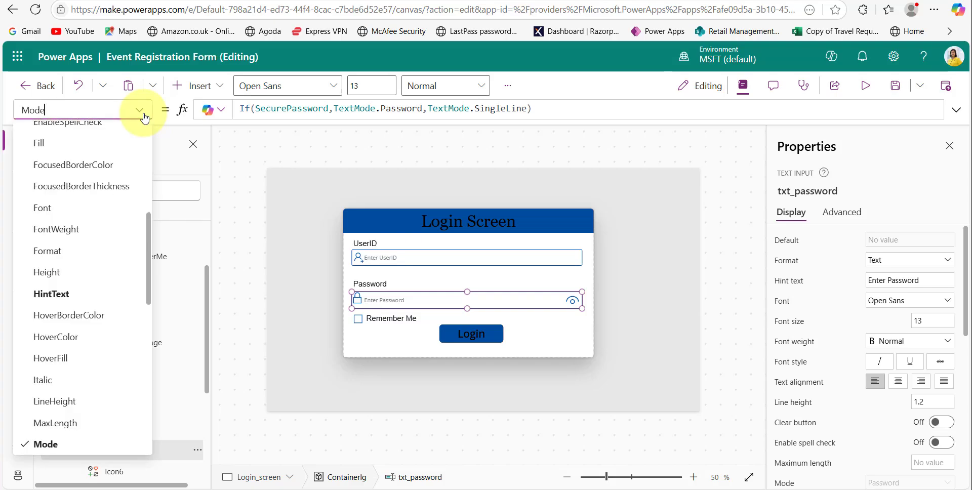
{"action": "scroll", "coordinate": [107, 256], "scroll_direction": "up", "scroll_amount": 5}
{"action": "left_click", "coordinate": [96, 260]}
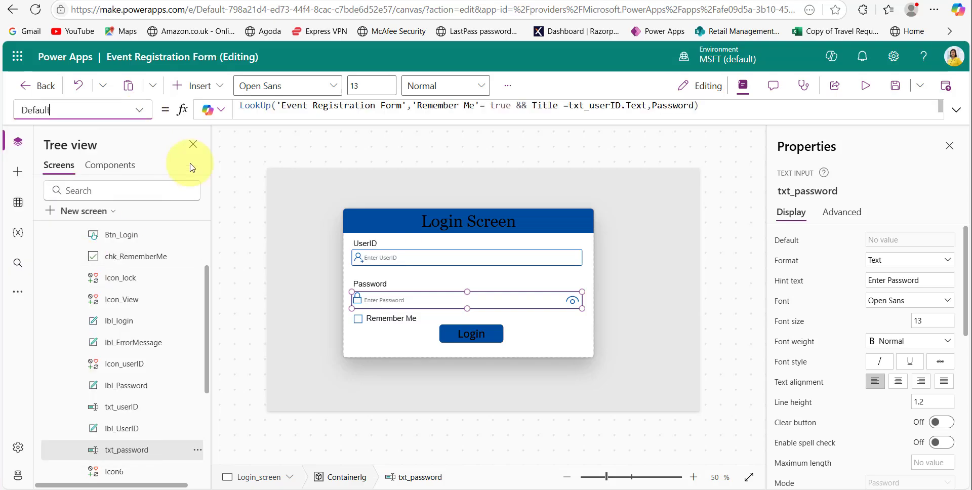